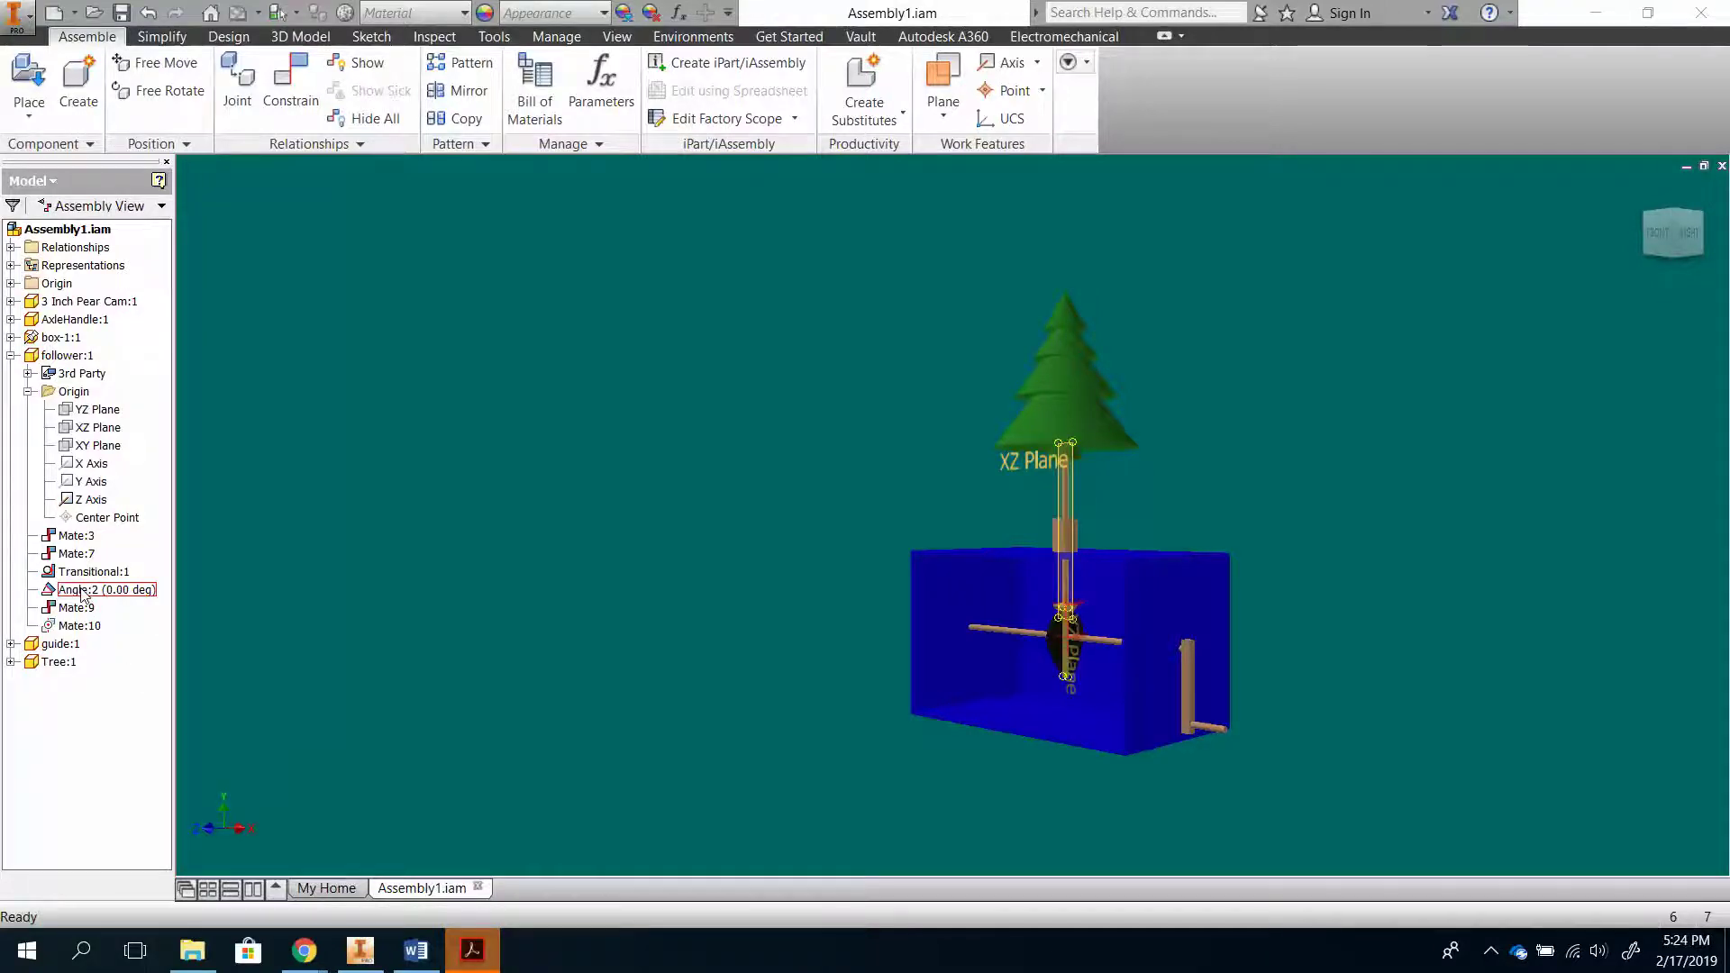
- Open the follower's Angle:2 value for editing, then close the editor without changes
click(82, 590)
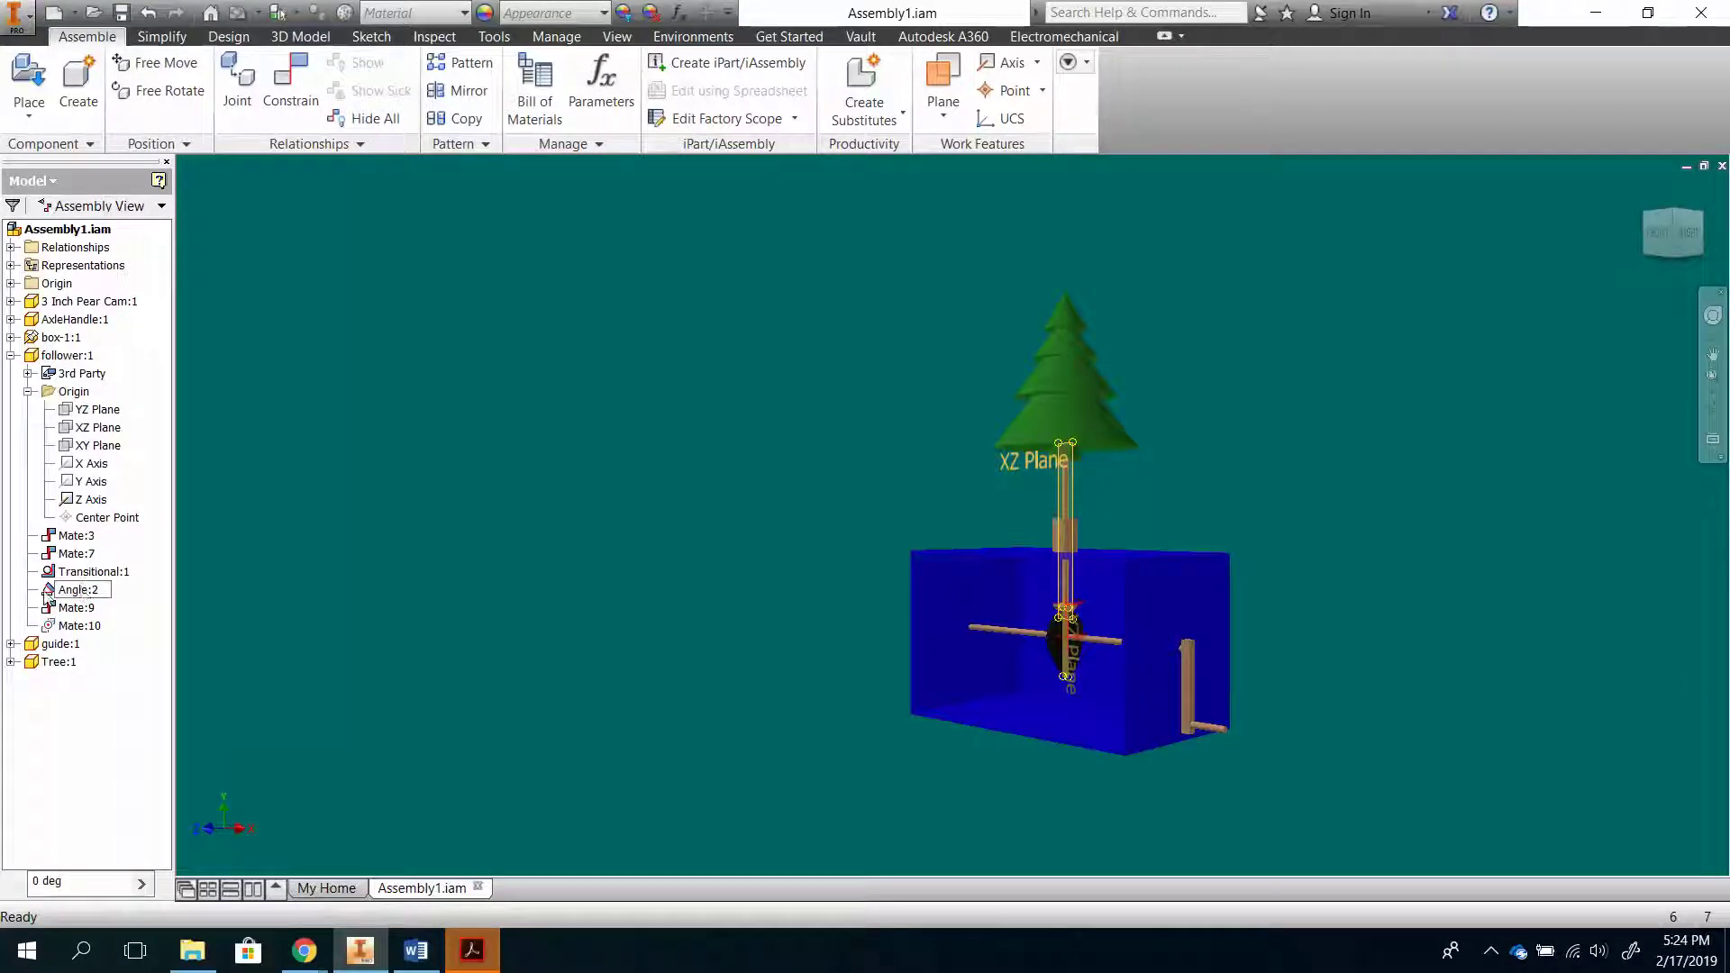
double_click(50, 596)
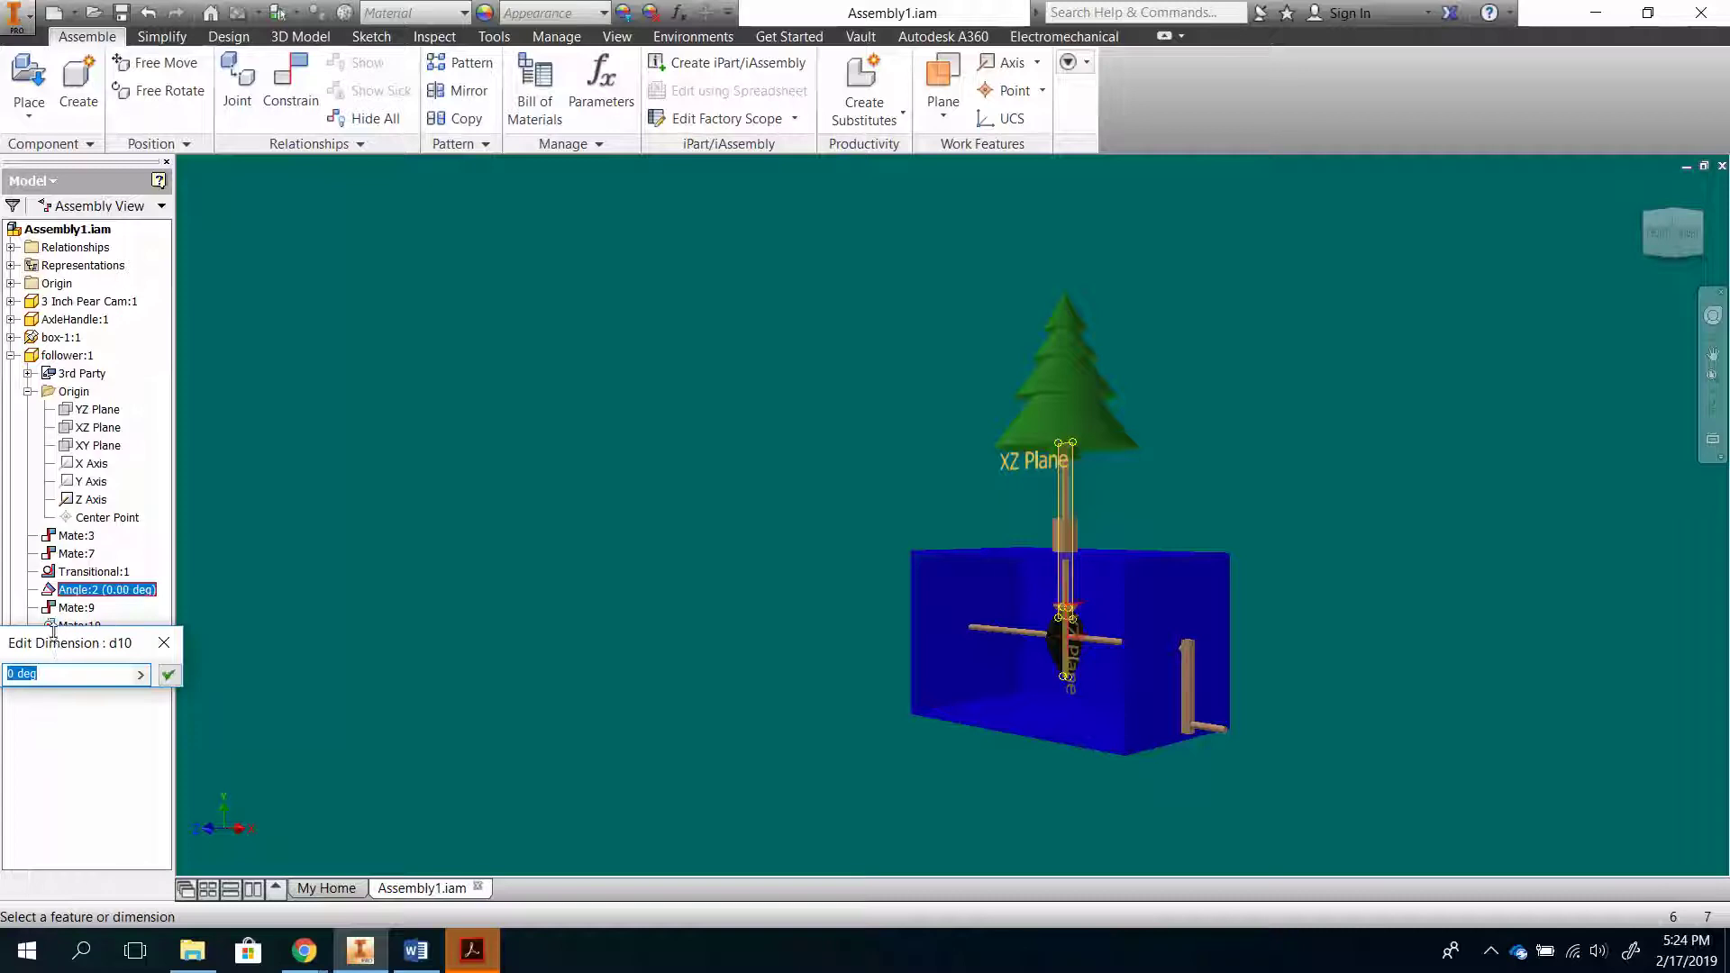
drag(56, 649, 227, 653)
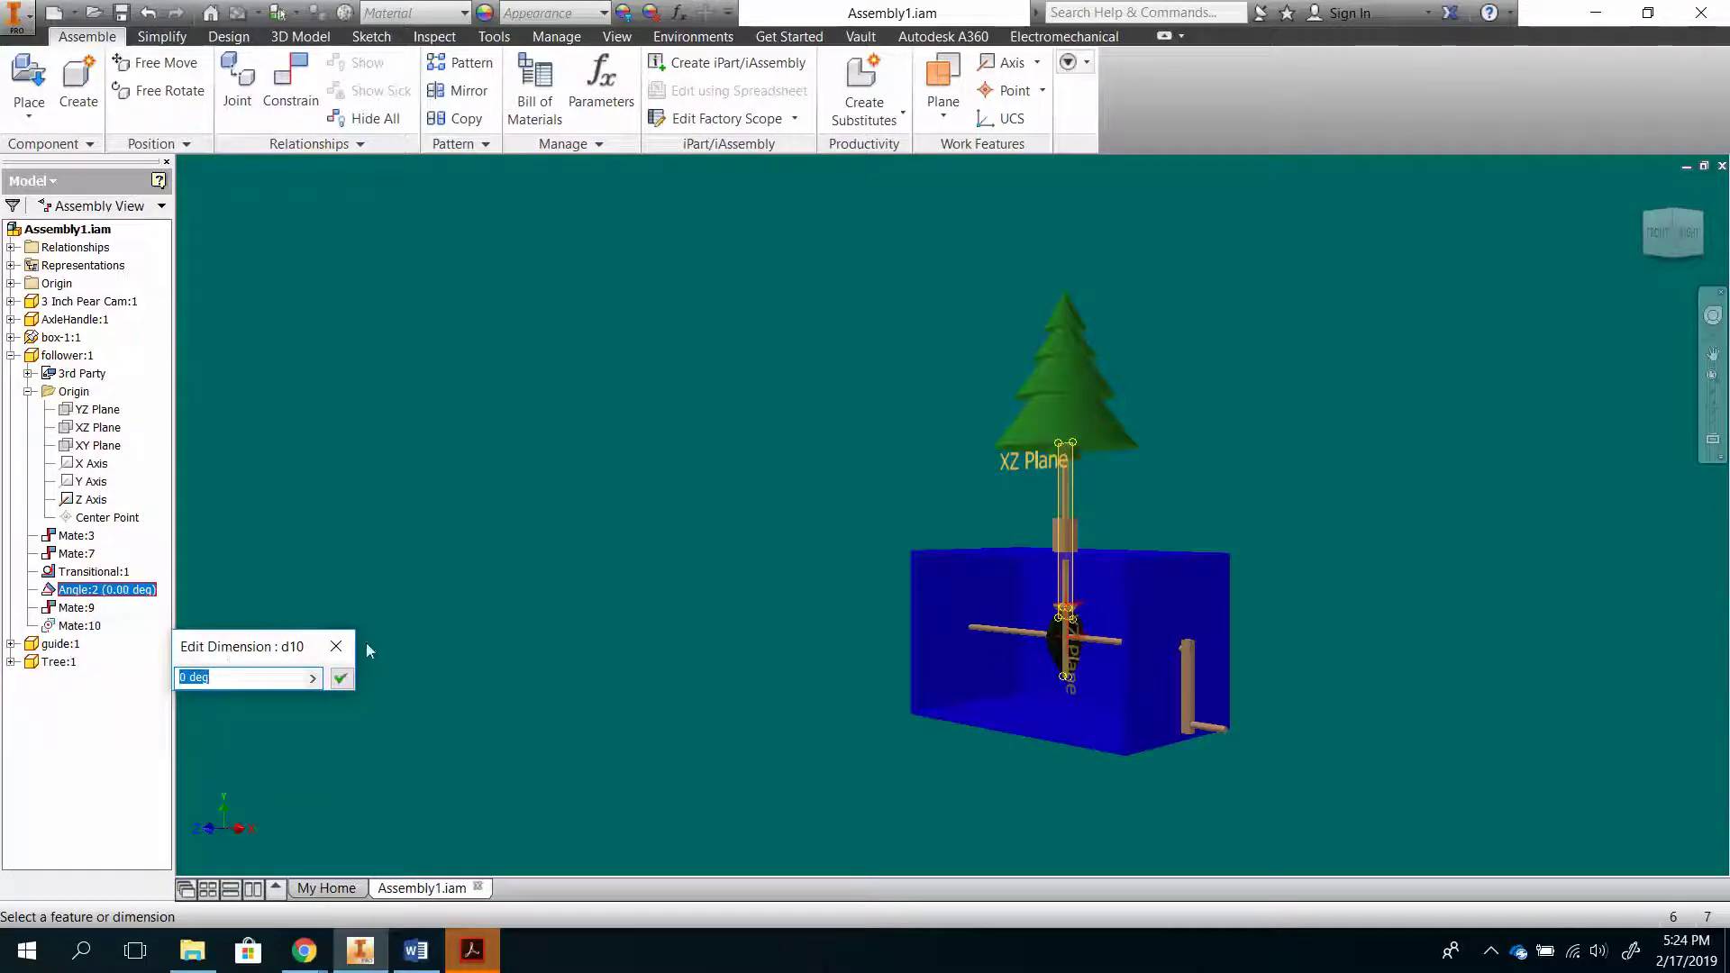
click(336, 655)
right_click(74, 571)
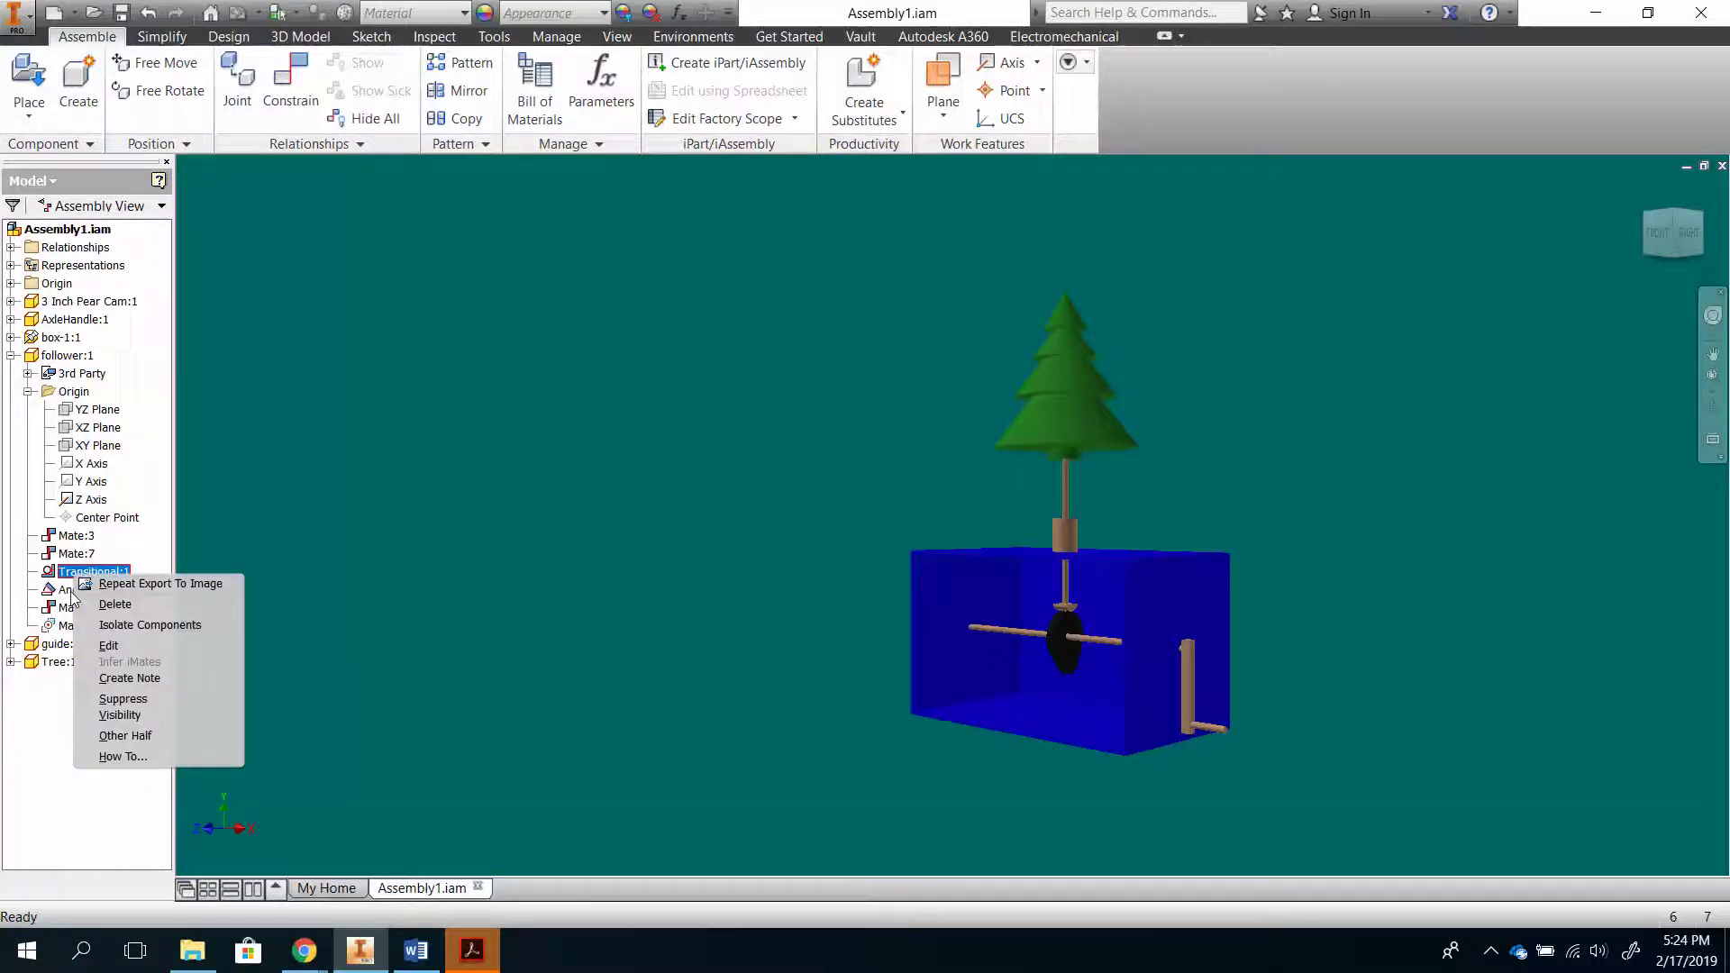
key(Escape)
- Drive Angle:2 from 0 to 1800 deg so the crank turns the cam
right_click(72, 597)
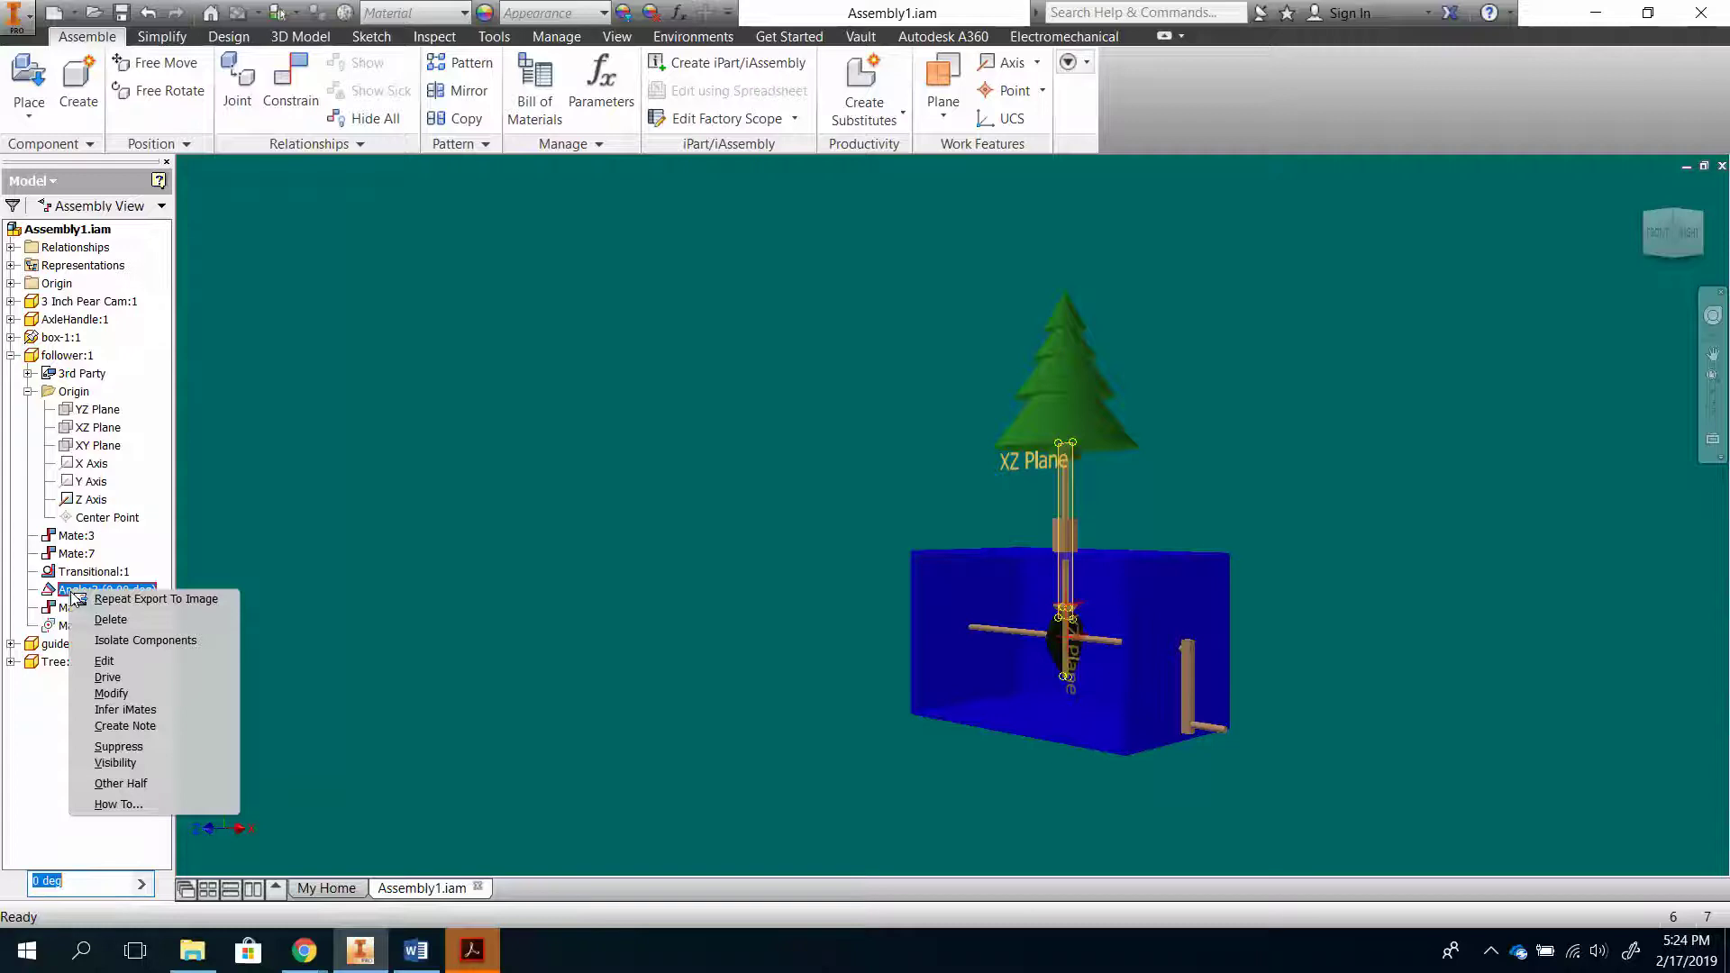
click(117, 679)
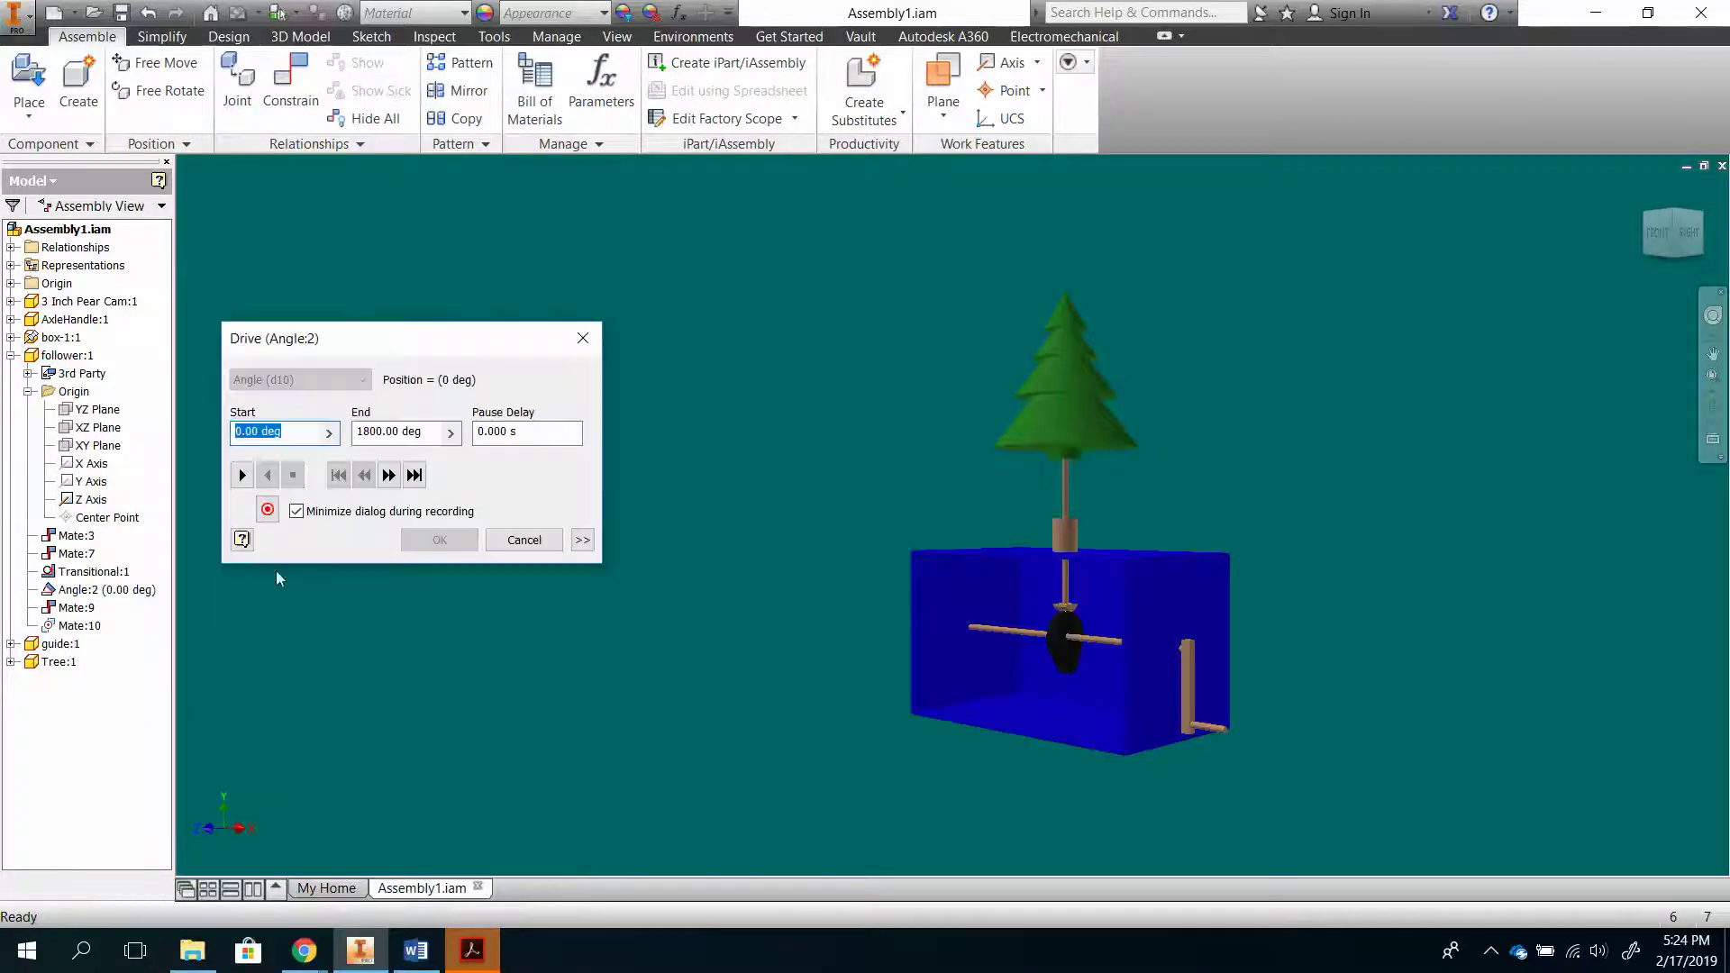
click(388, 476)
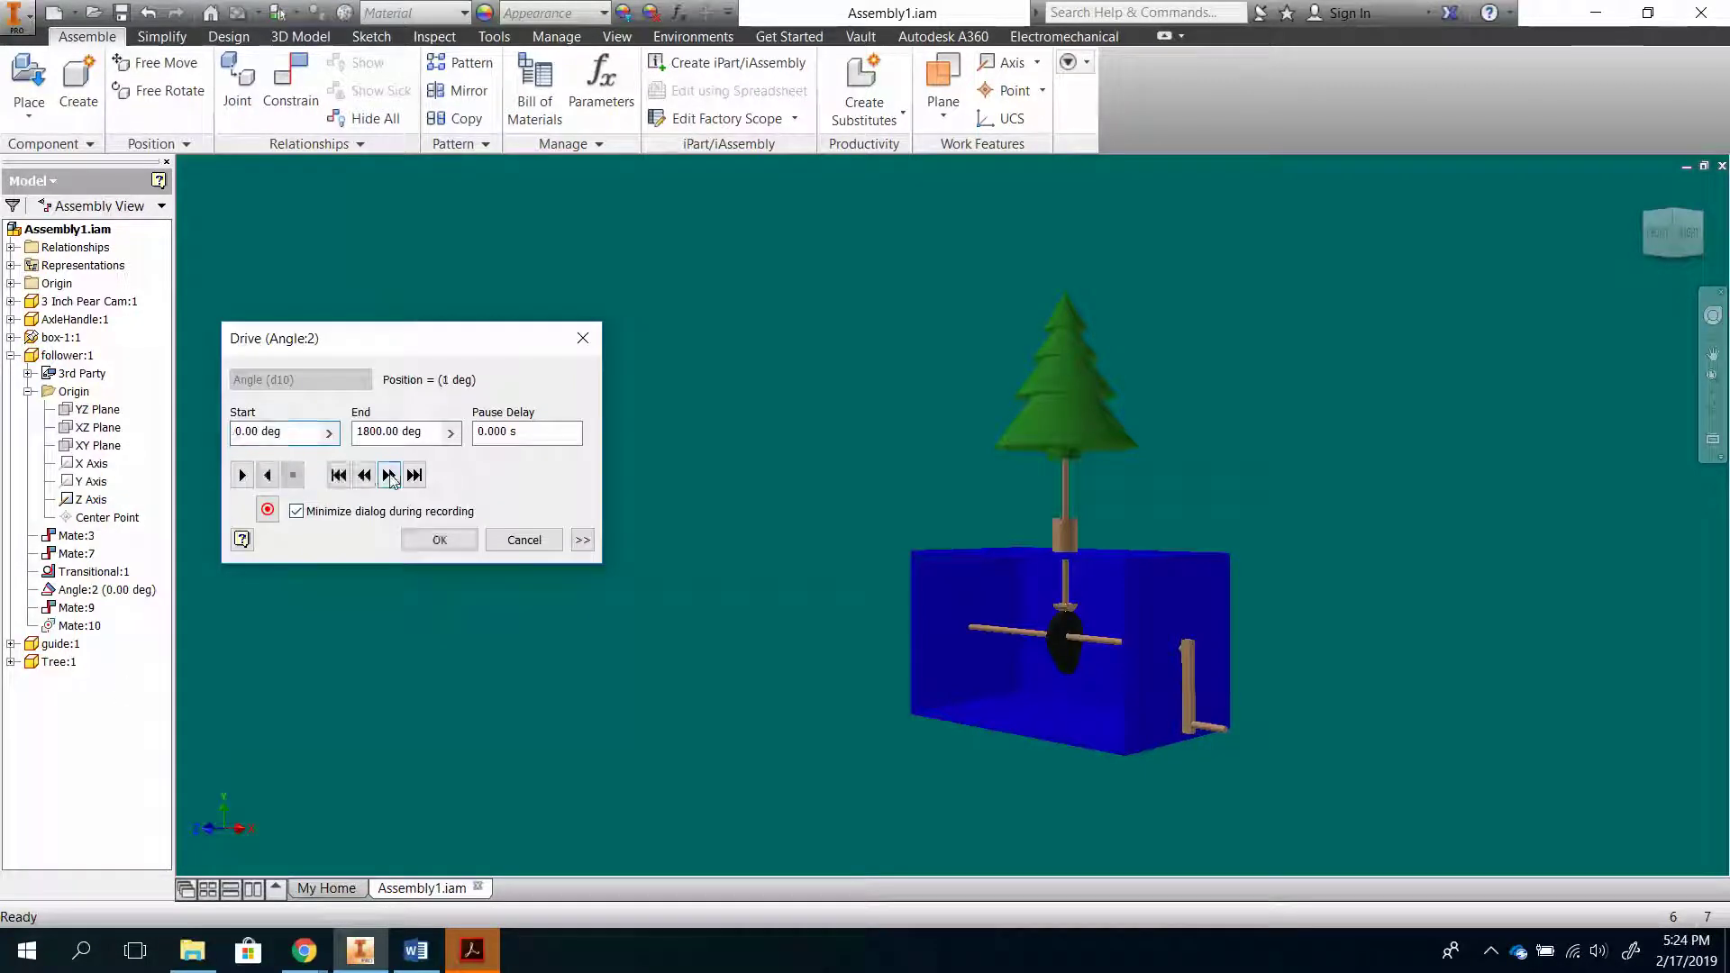
click(388, 476)
click(242, 475)
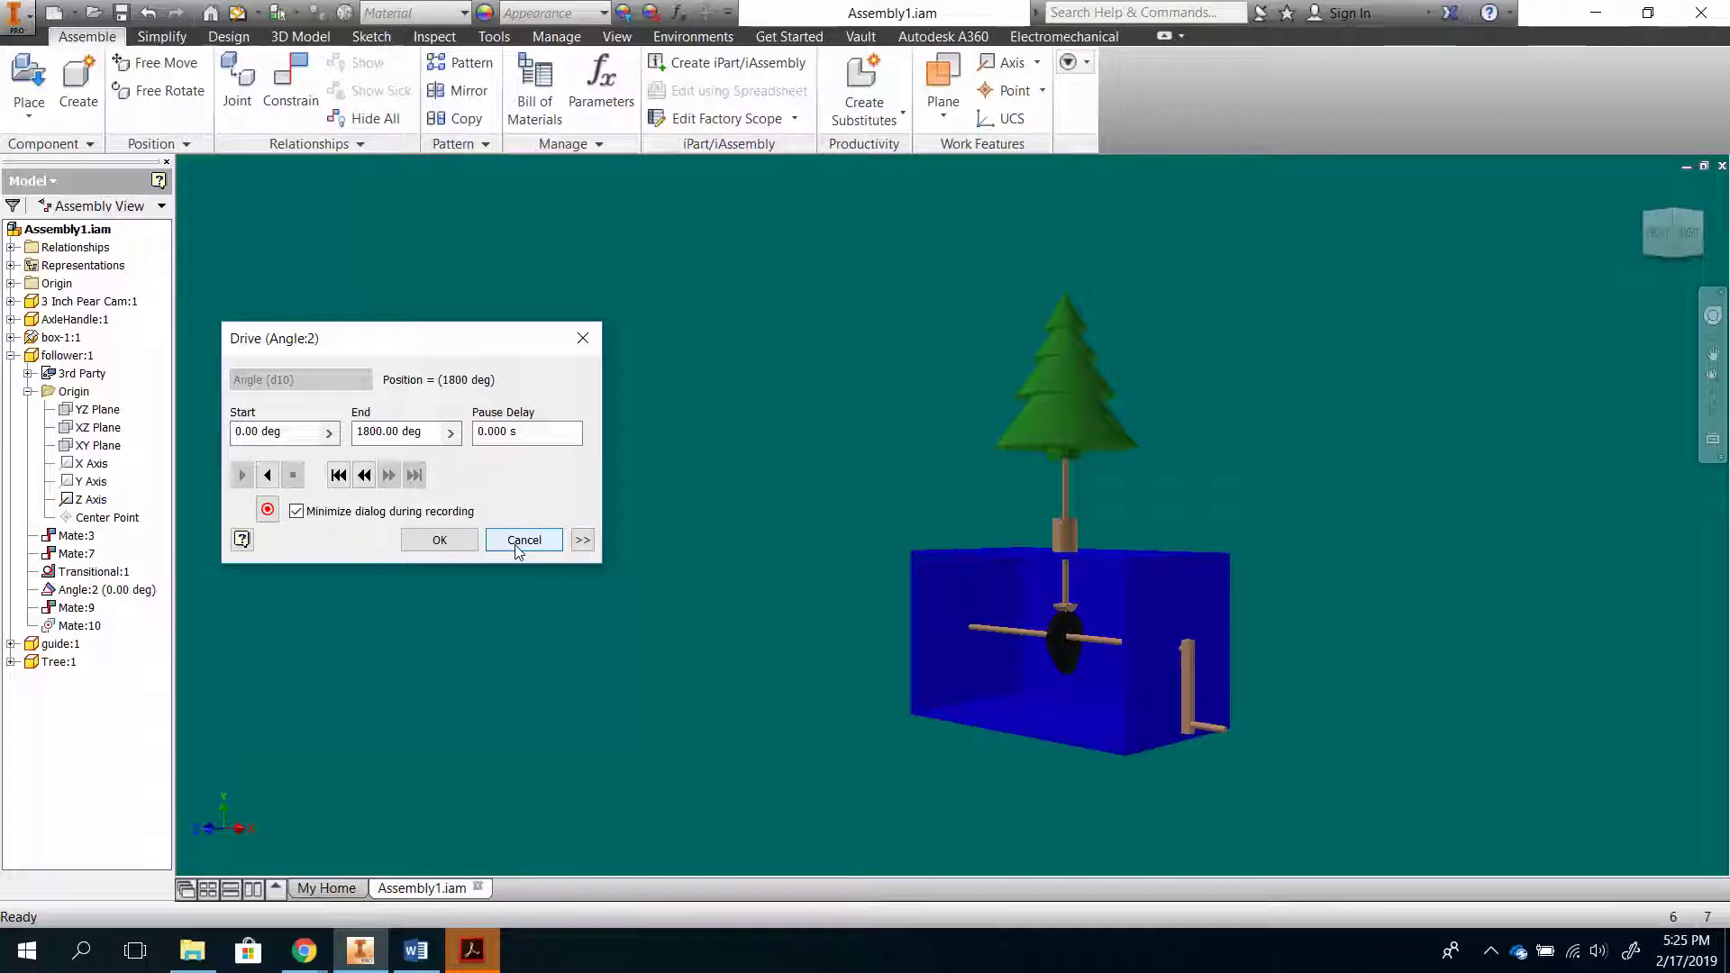
- Cancel the Drive preview and switch to the Inventor Studio environment
click(516, 544)
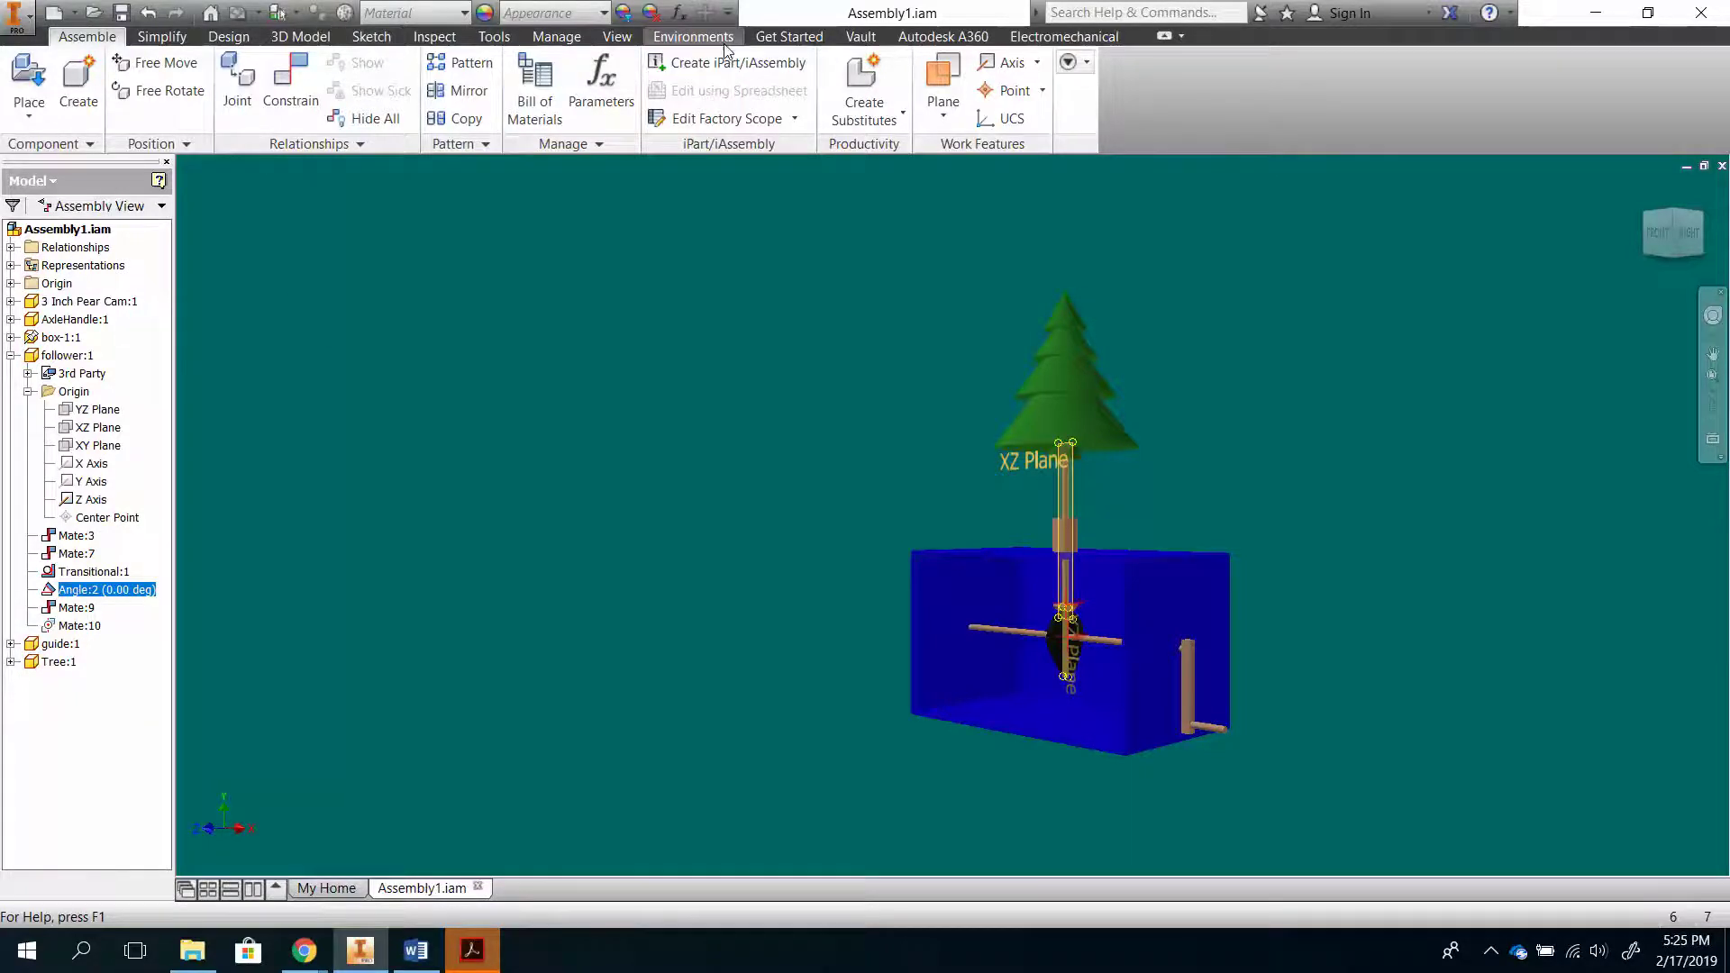
click(692, 36)
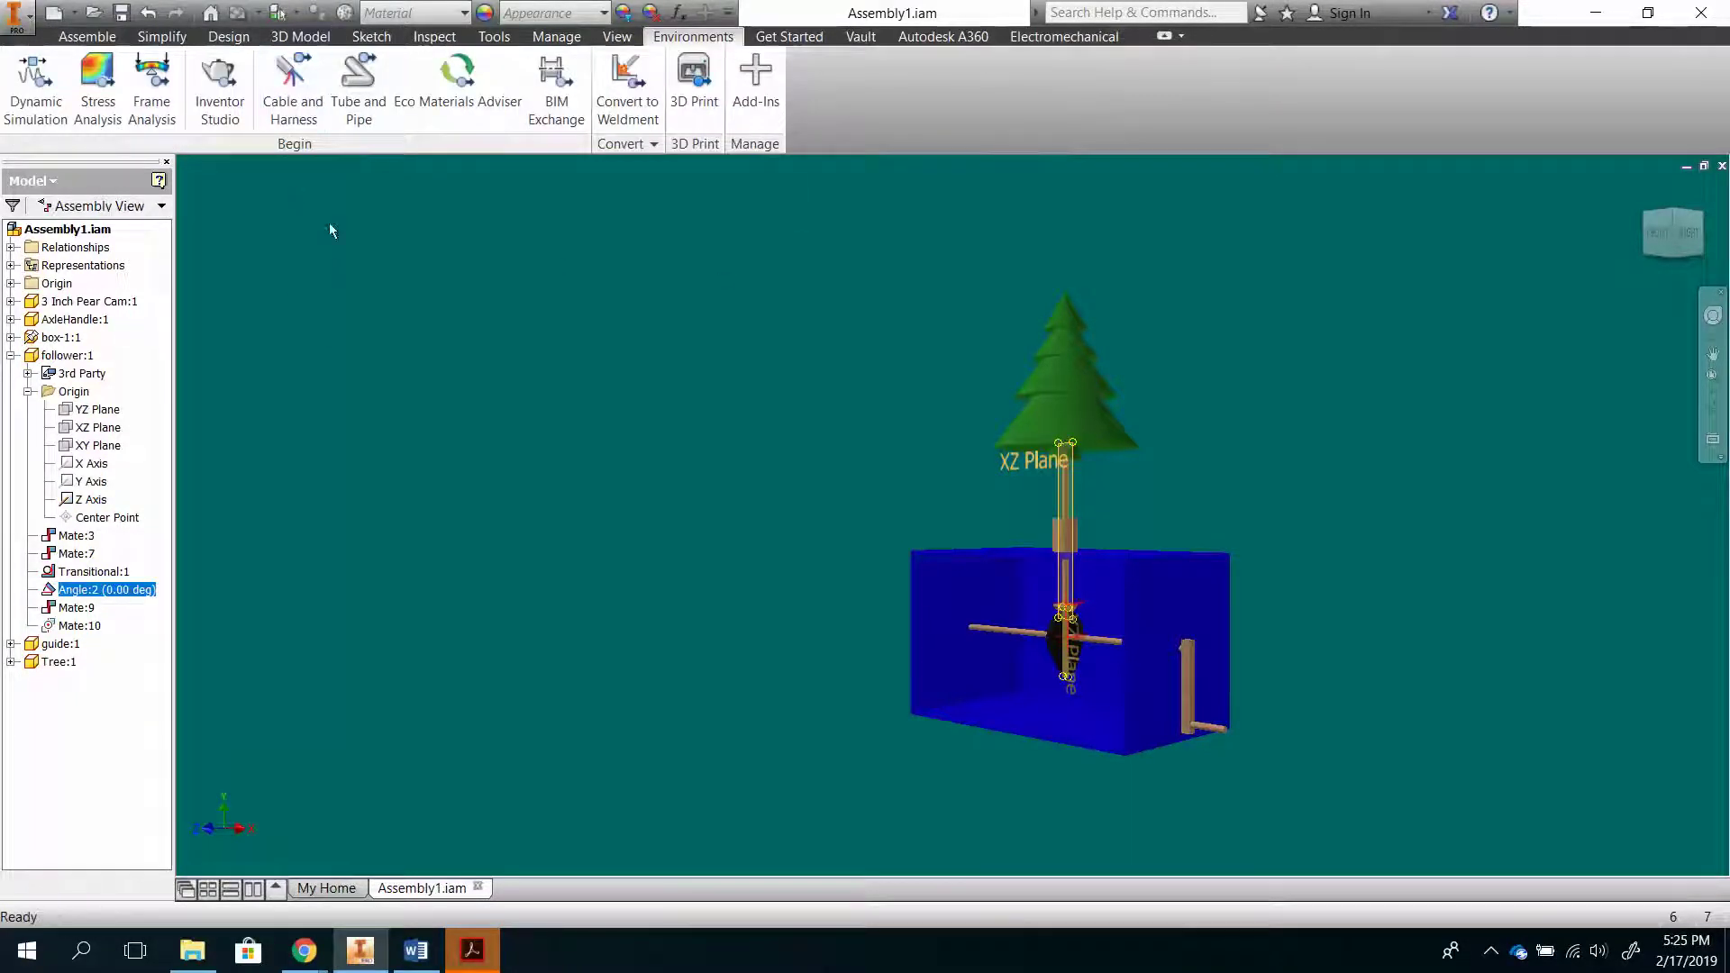
click(225, 99)
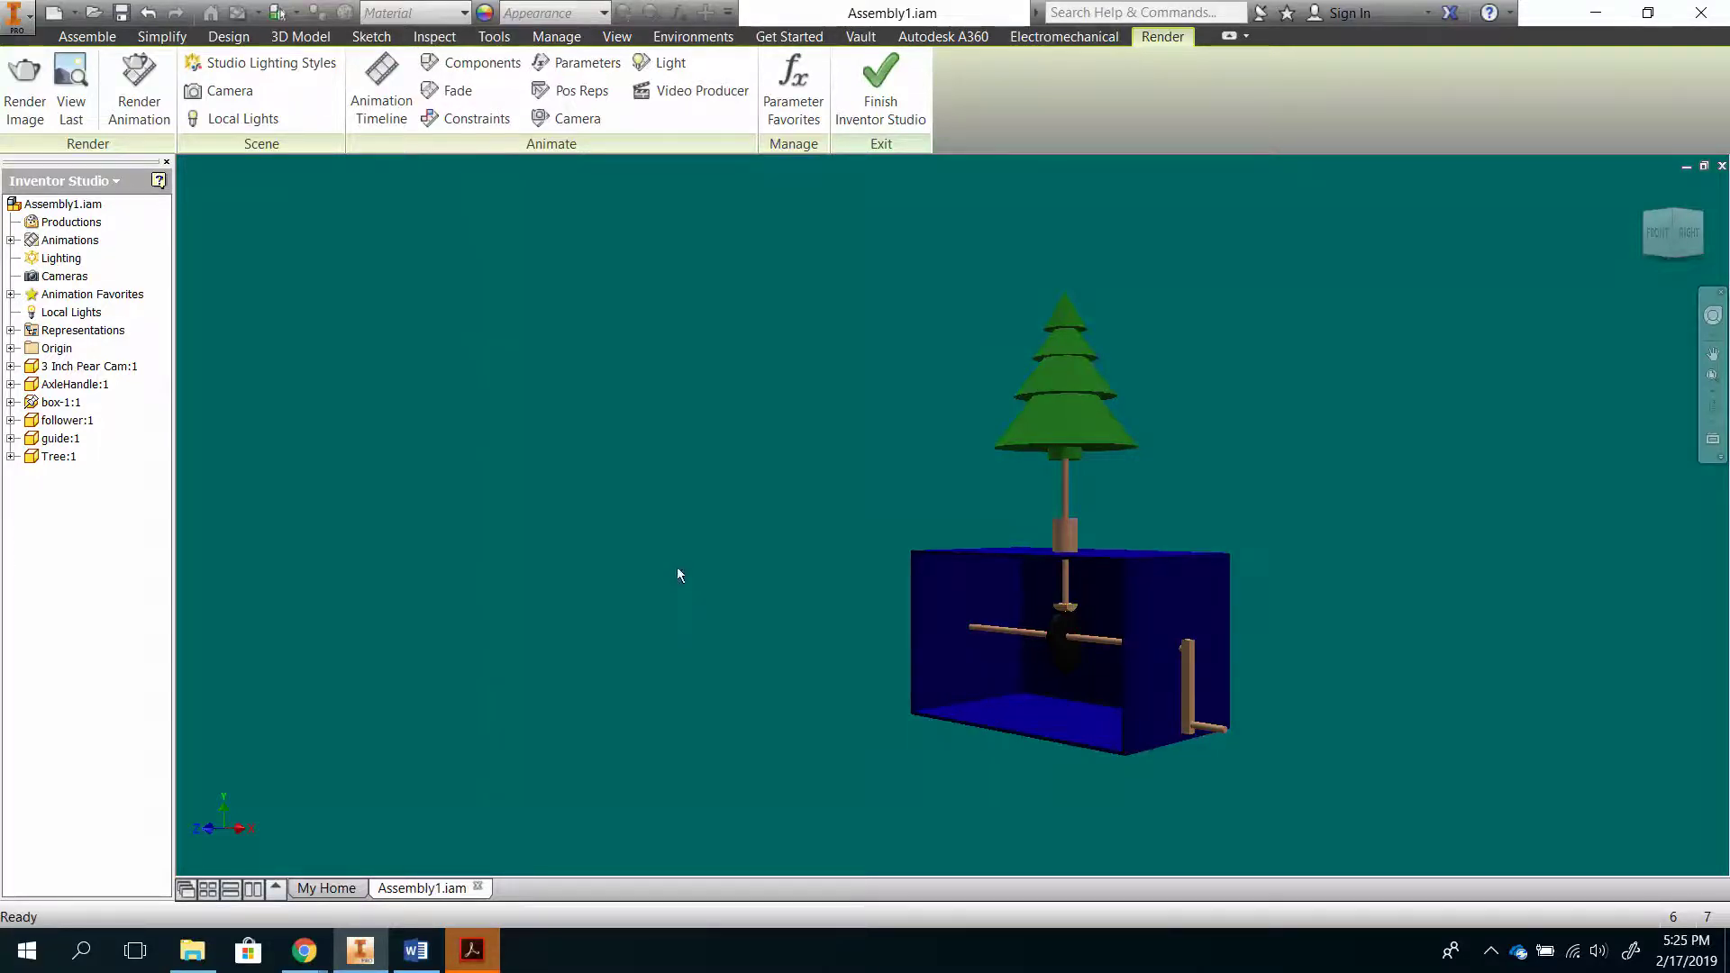
- Animate Angle:2 from -1800 to 0 deg with end time 10 s, dismissing the overlap warning
click(455, 121)
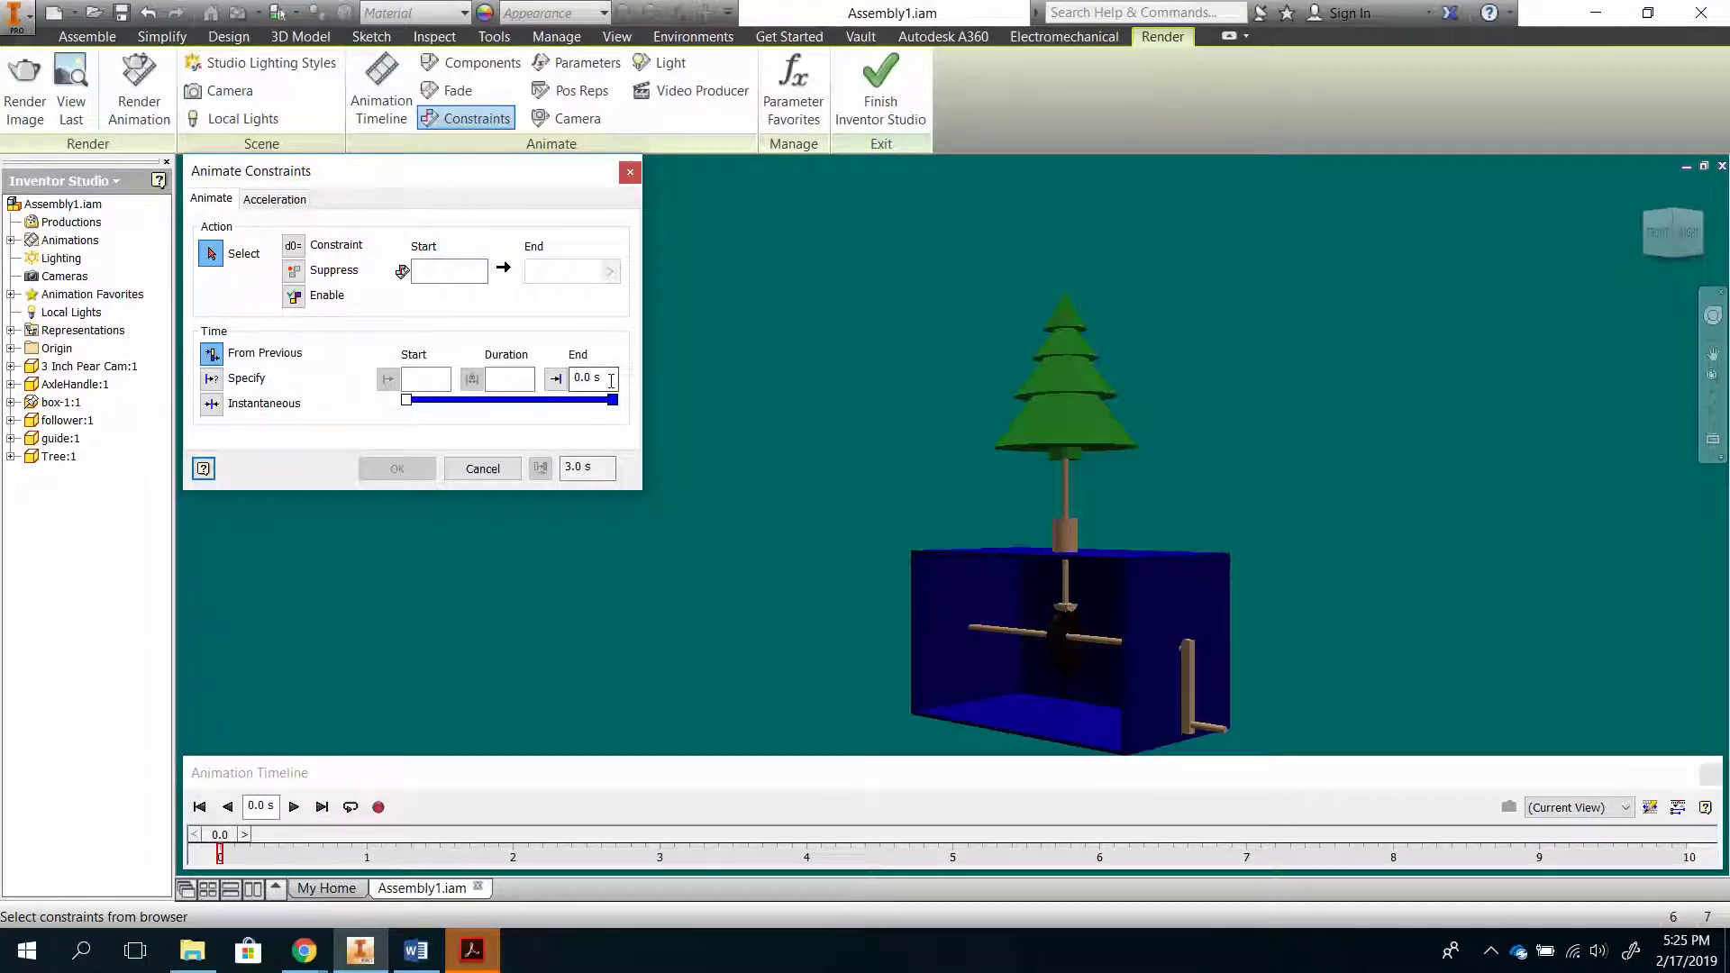
drag(601, 376, 573, 377)
text(10)
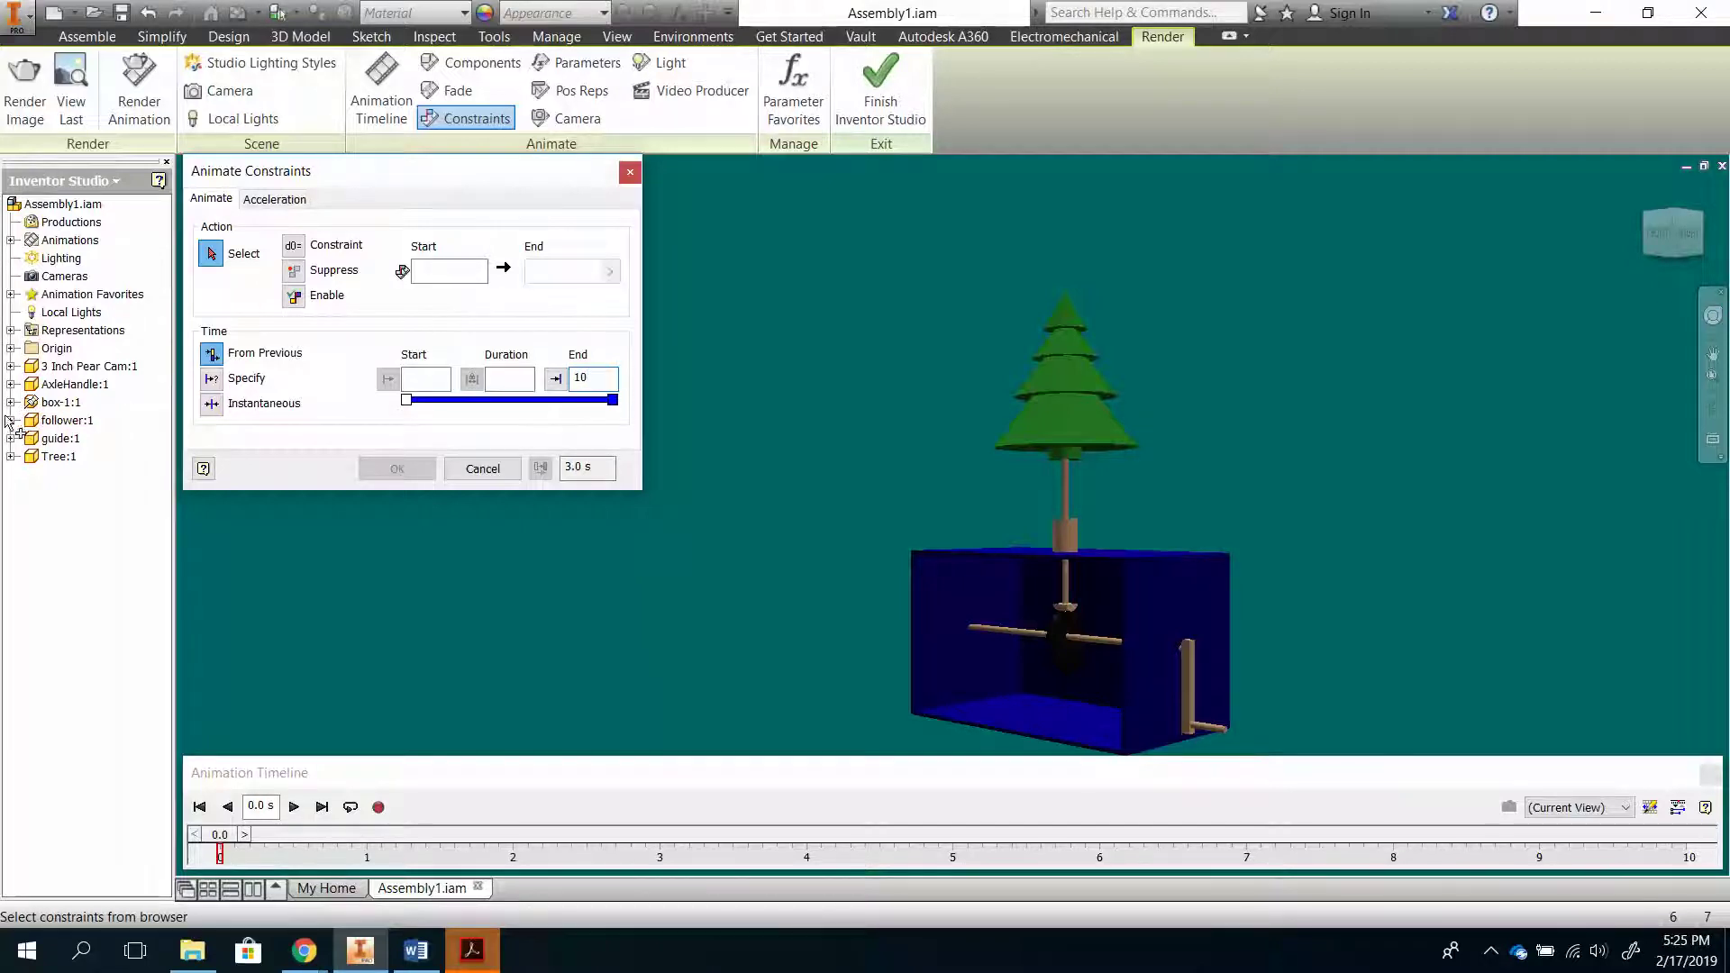
click(81, 366)
click(293, 245)
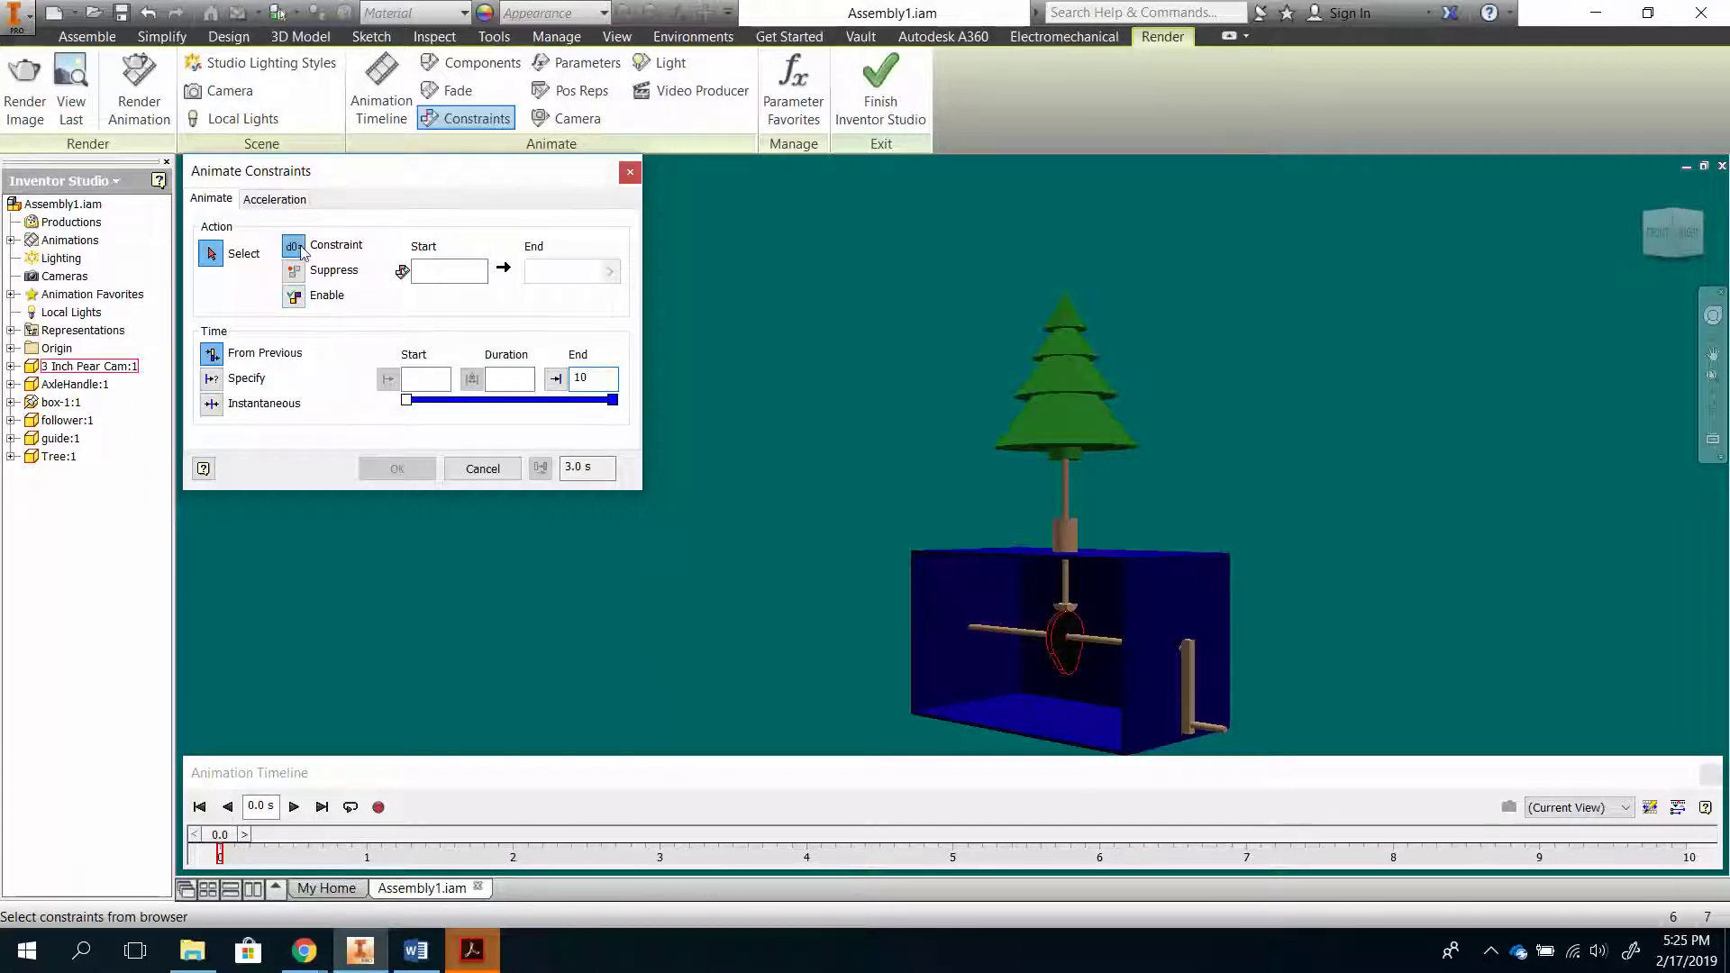
click(11, 420)
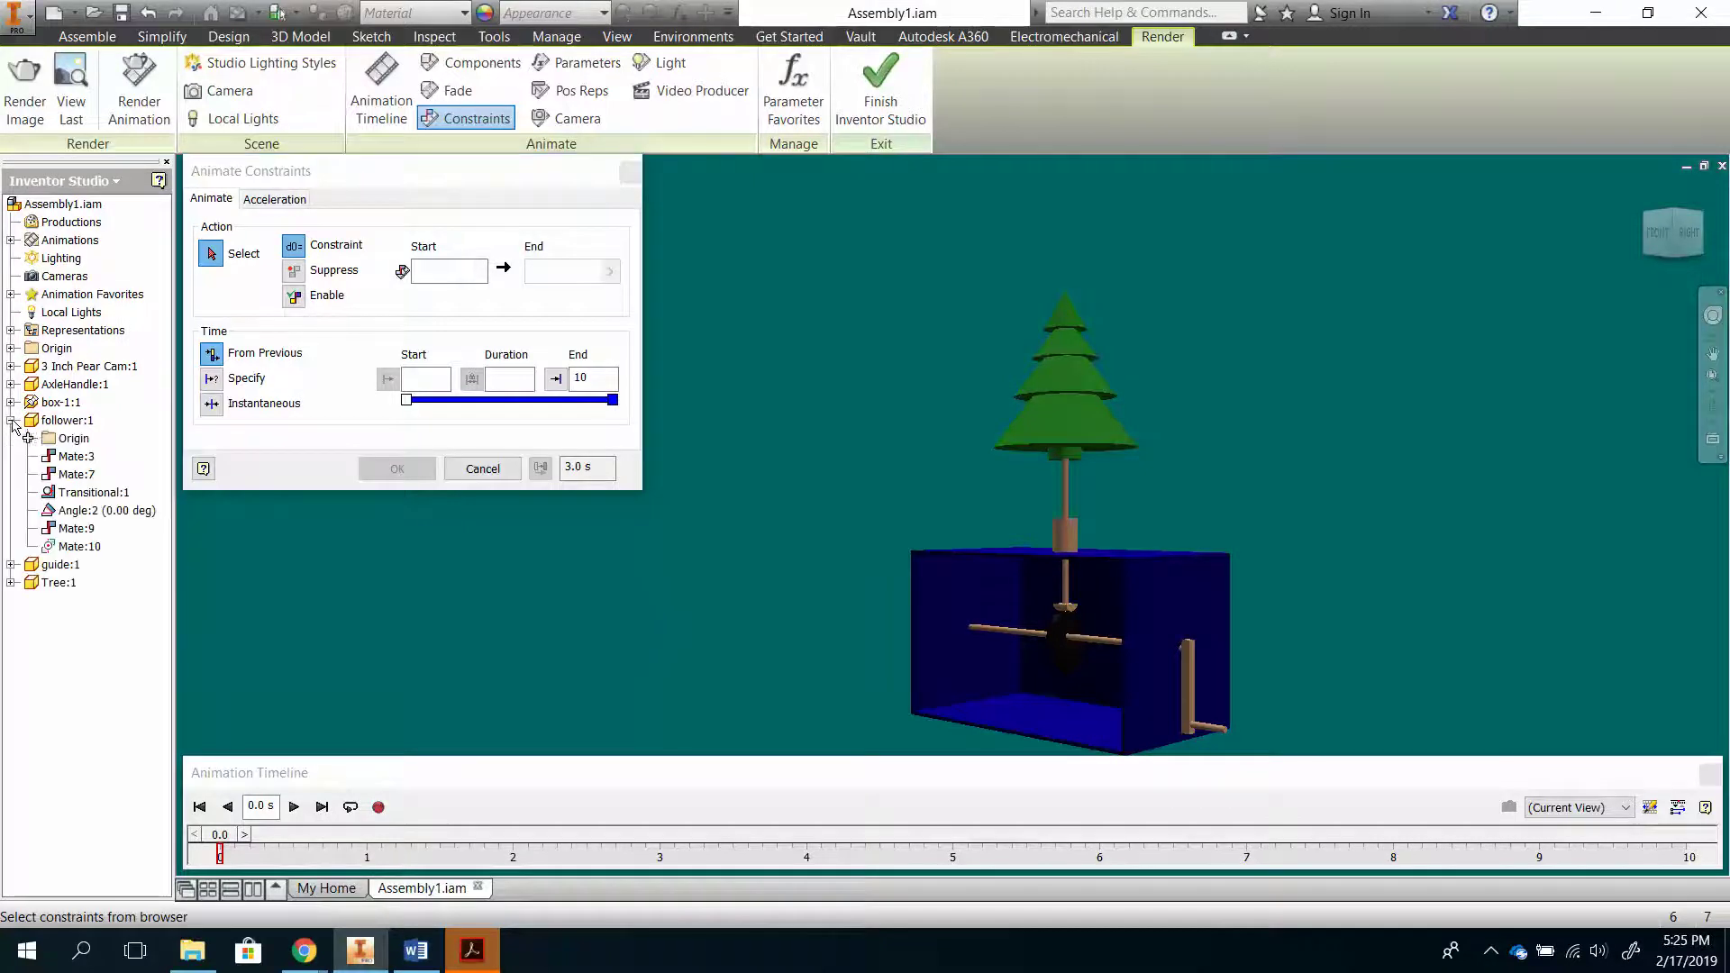
click(86, 510)
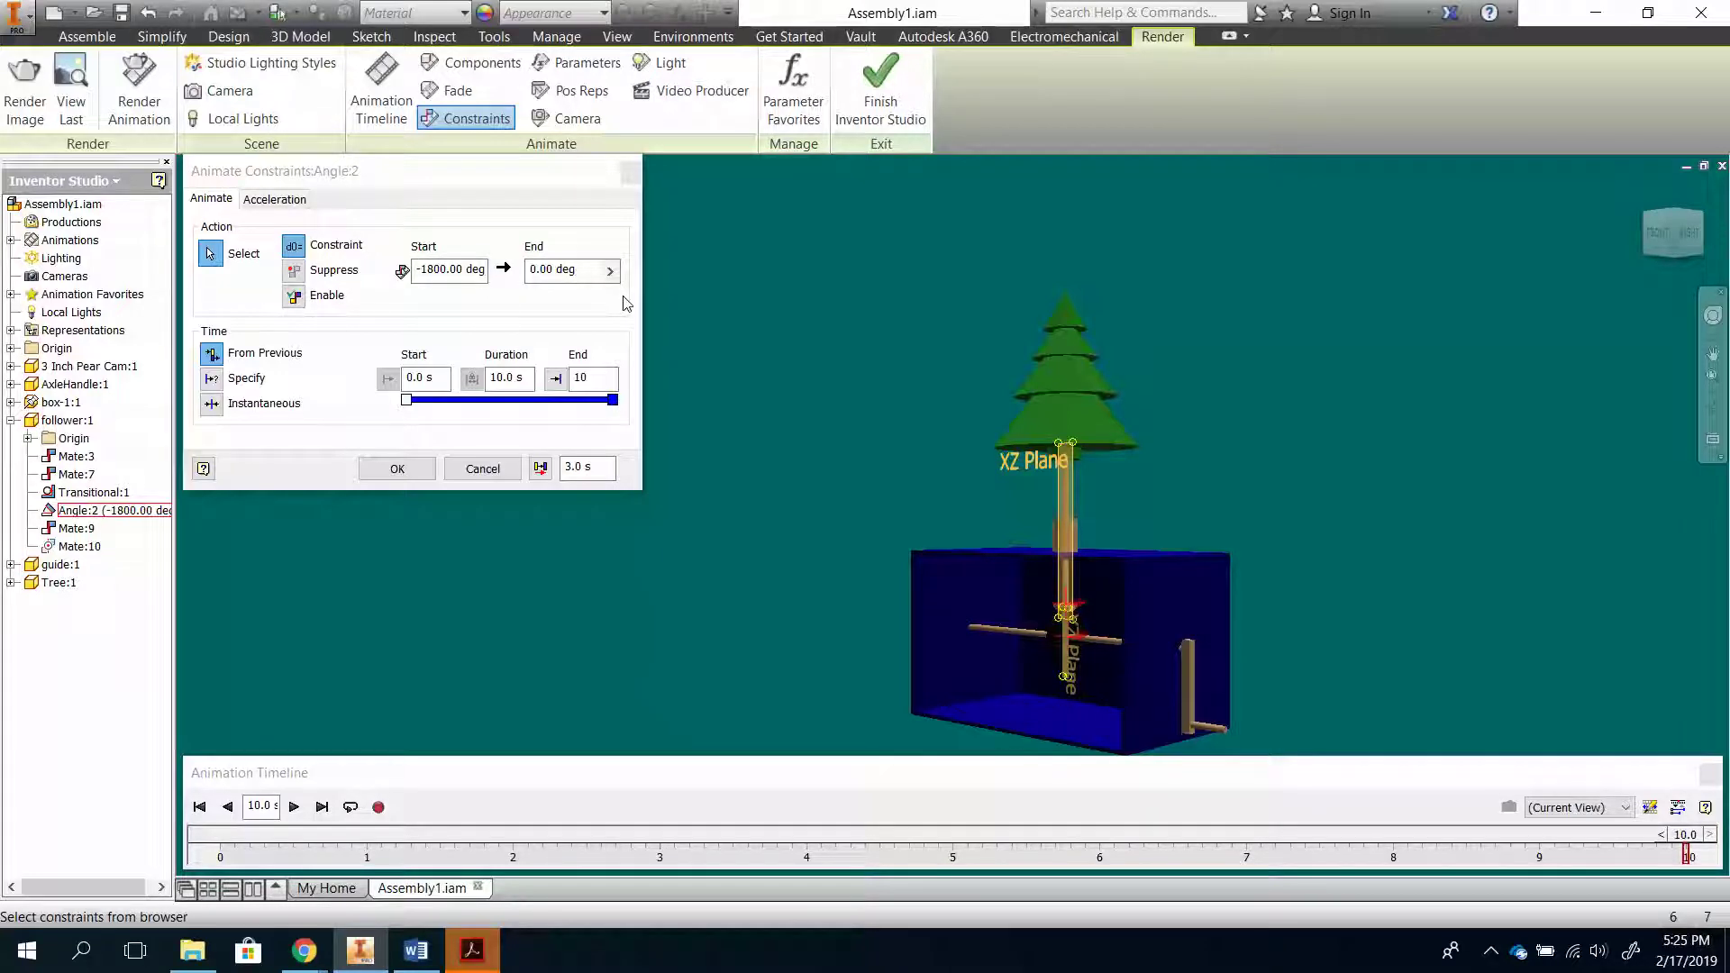
click(404, 470)
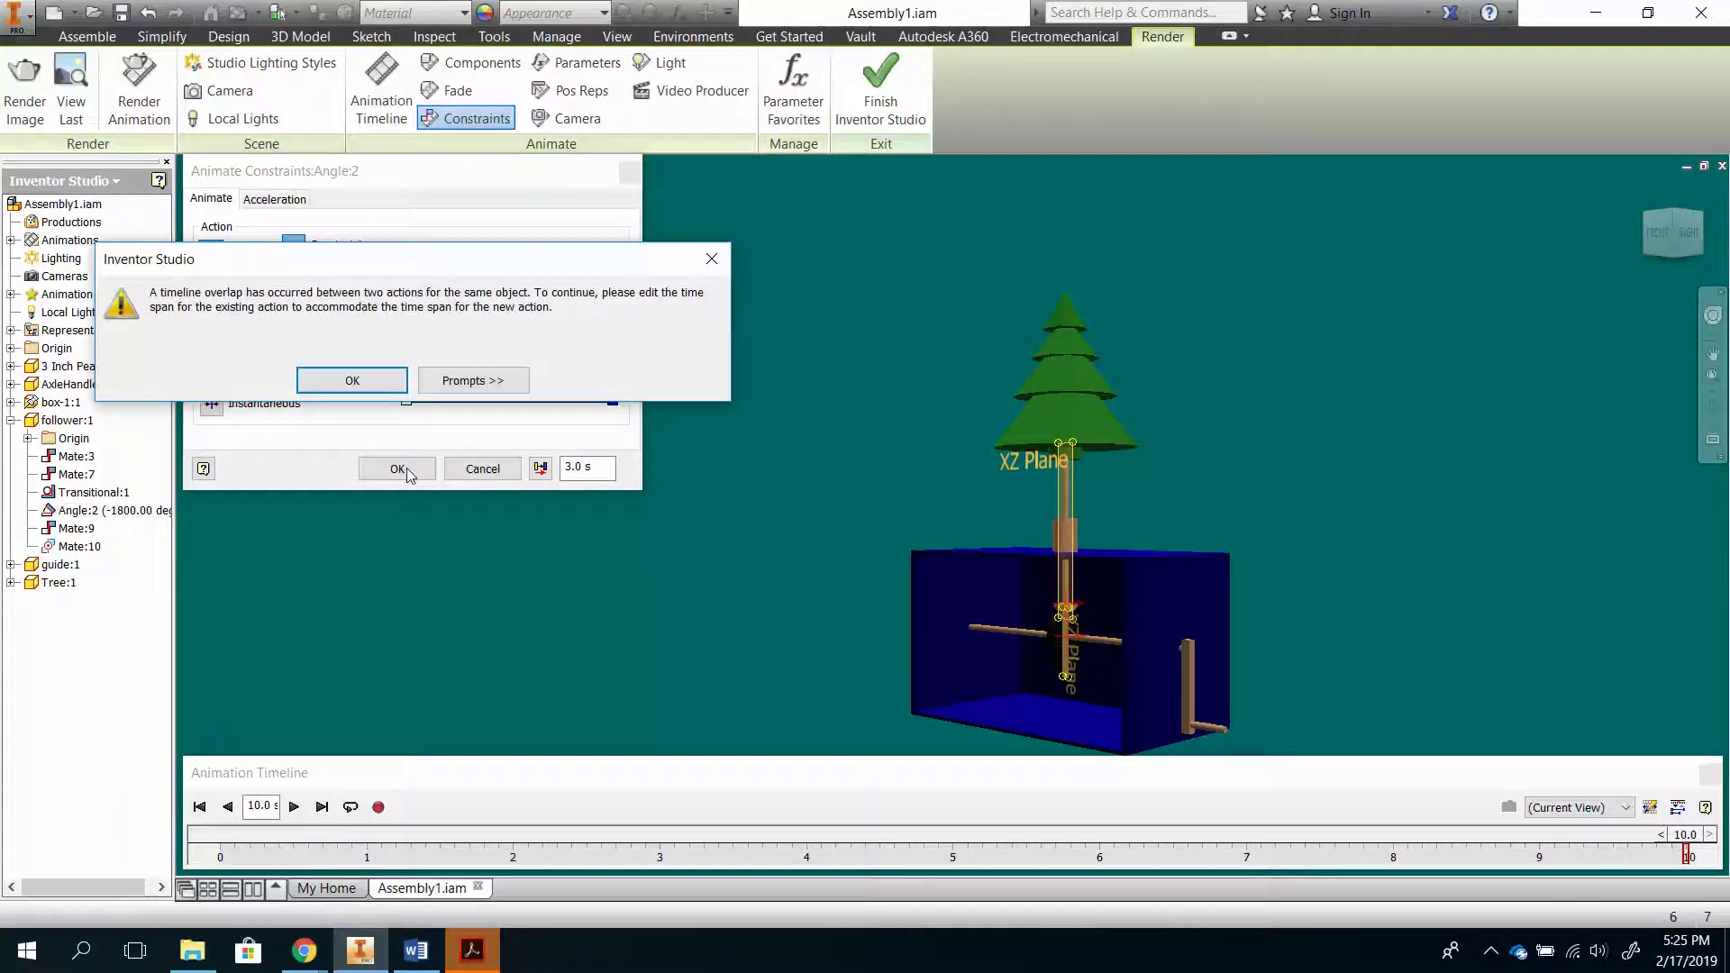
click(365, 379)
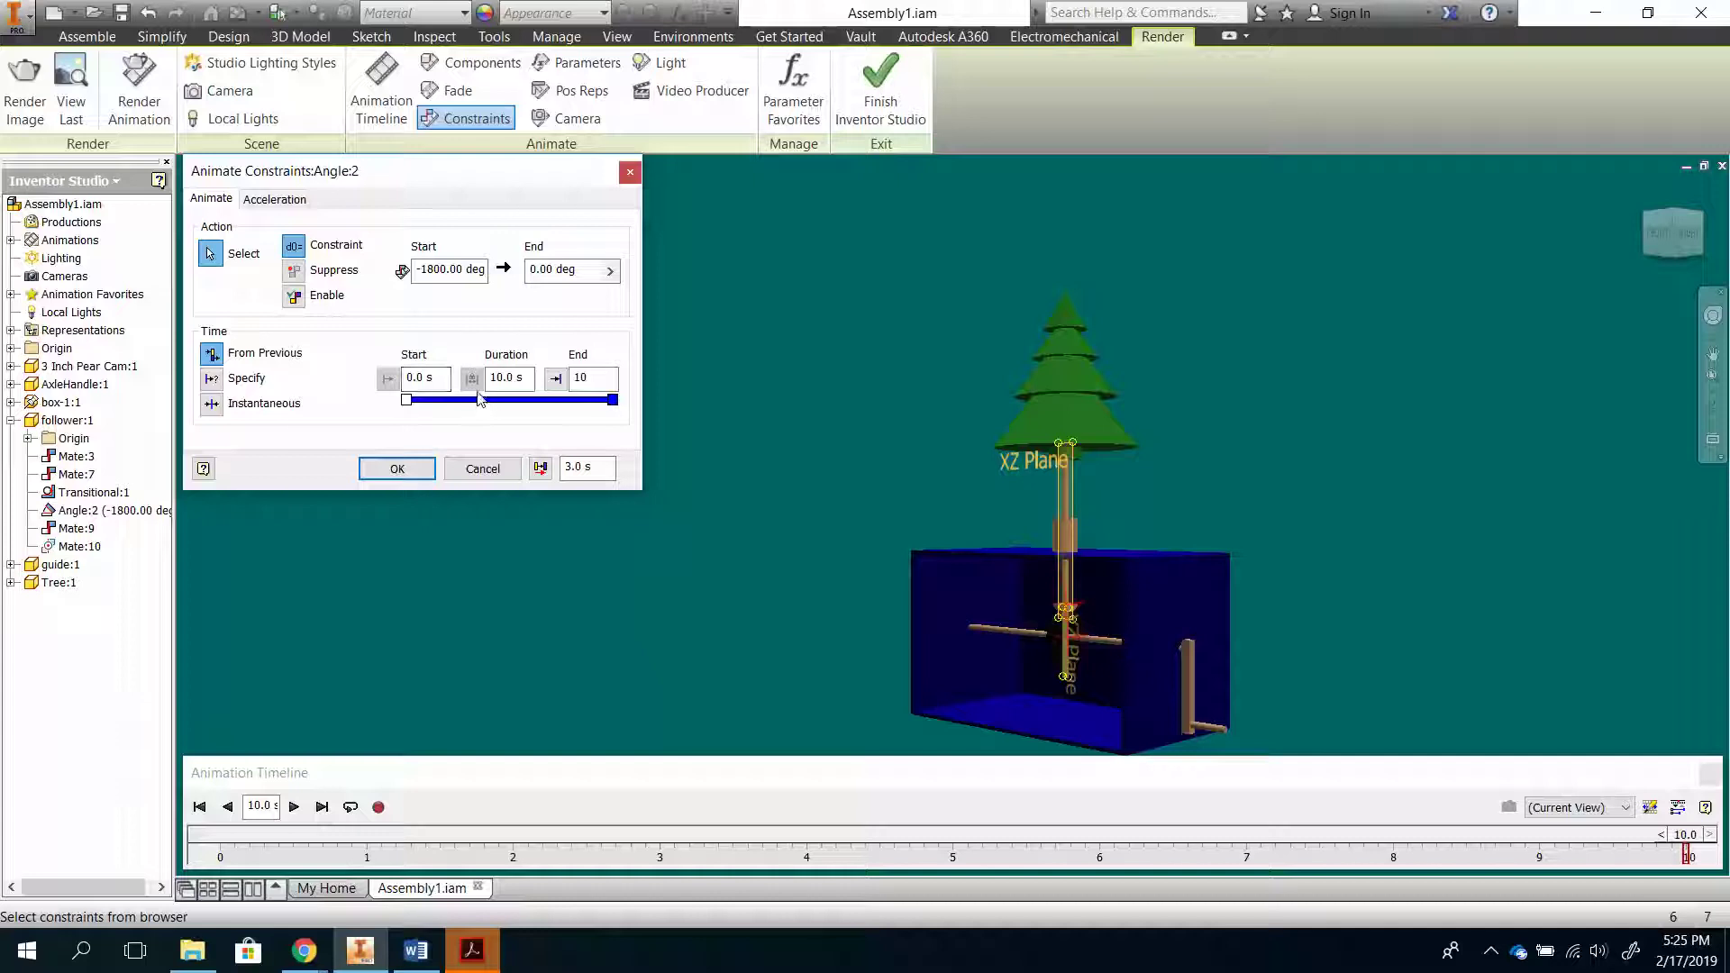
click(483, 471)
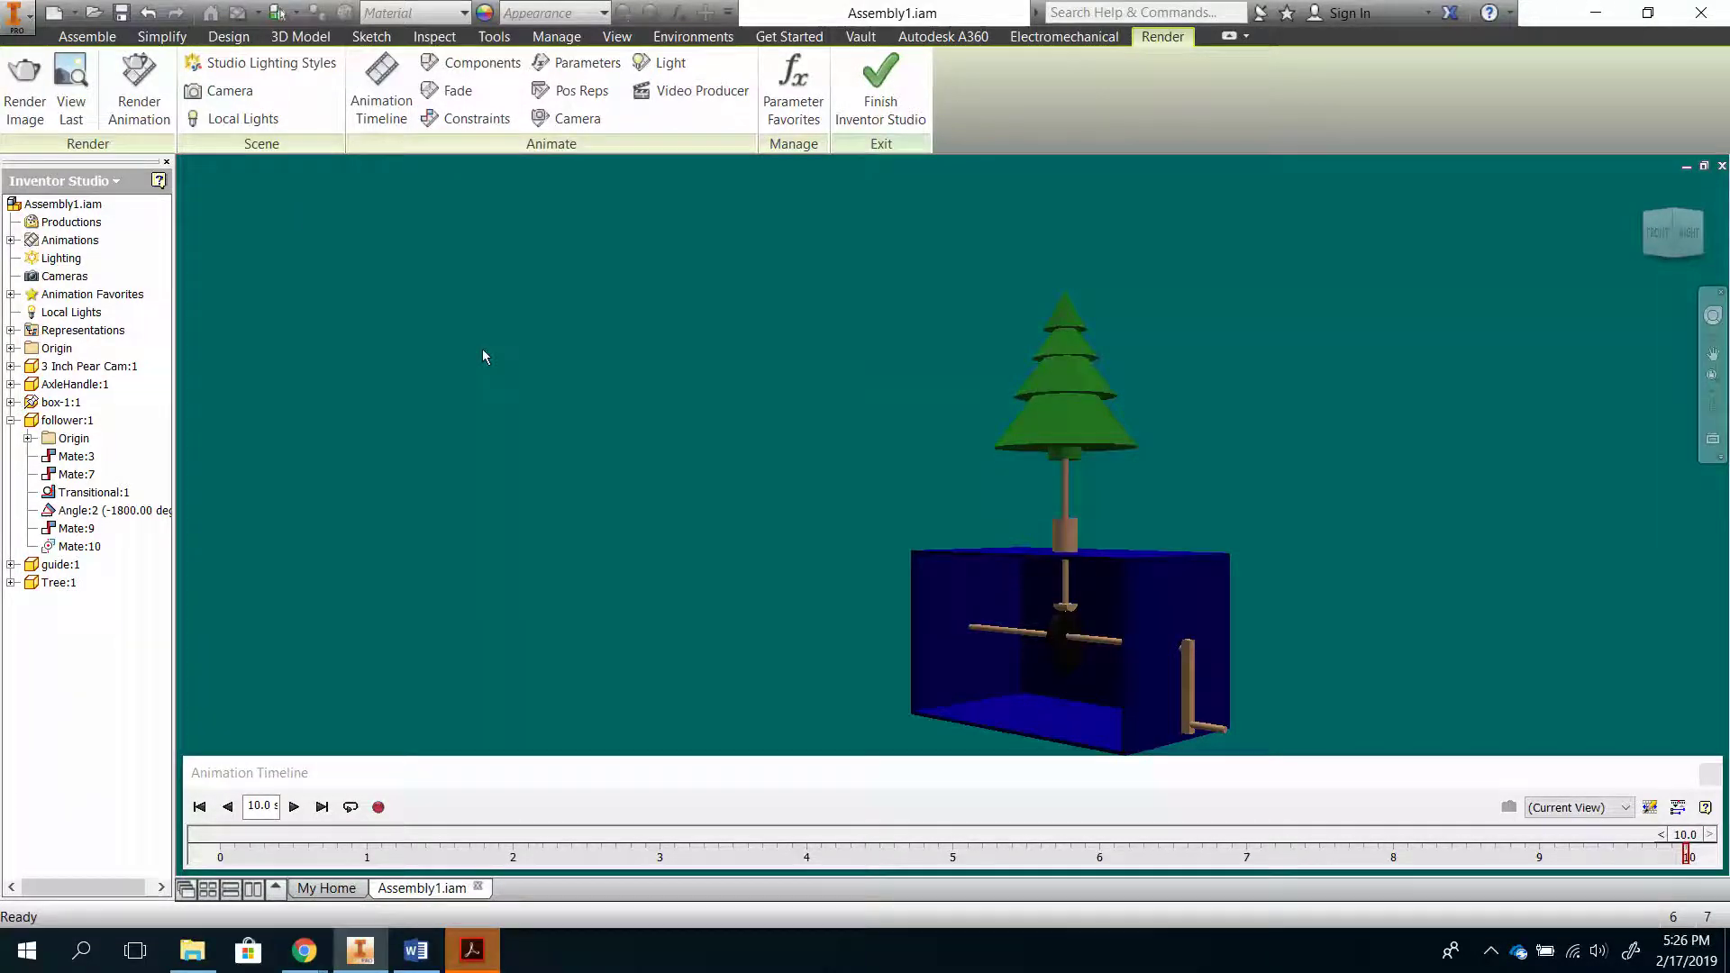
- Review Render Animation settings: 0–10 s at 15 fps, 15 iterations, Draft accuracy, Gaussian filtering
click(139, 85)
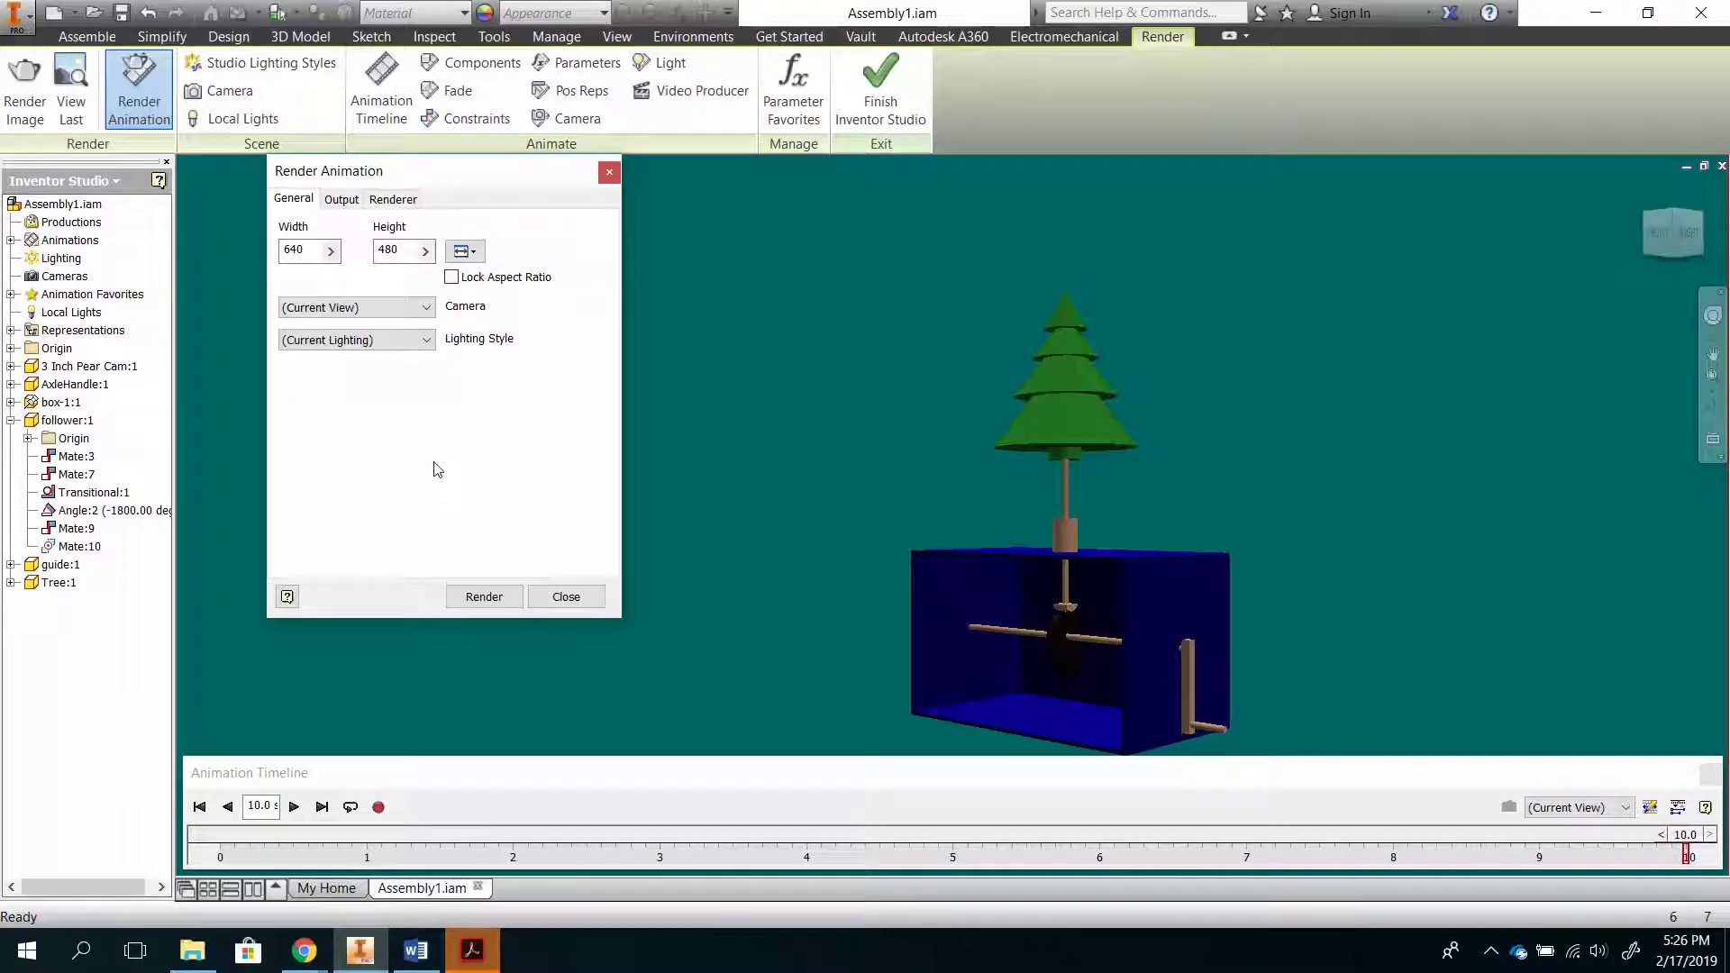
click(376, 203)
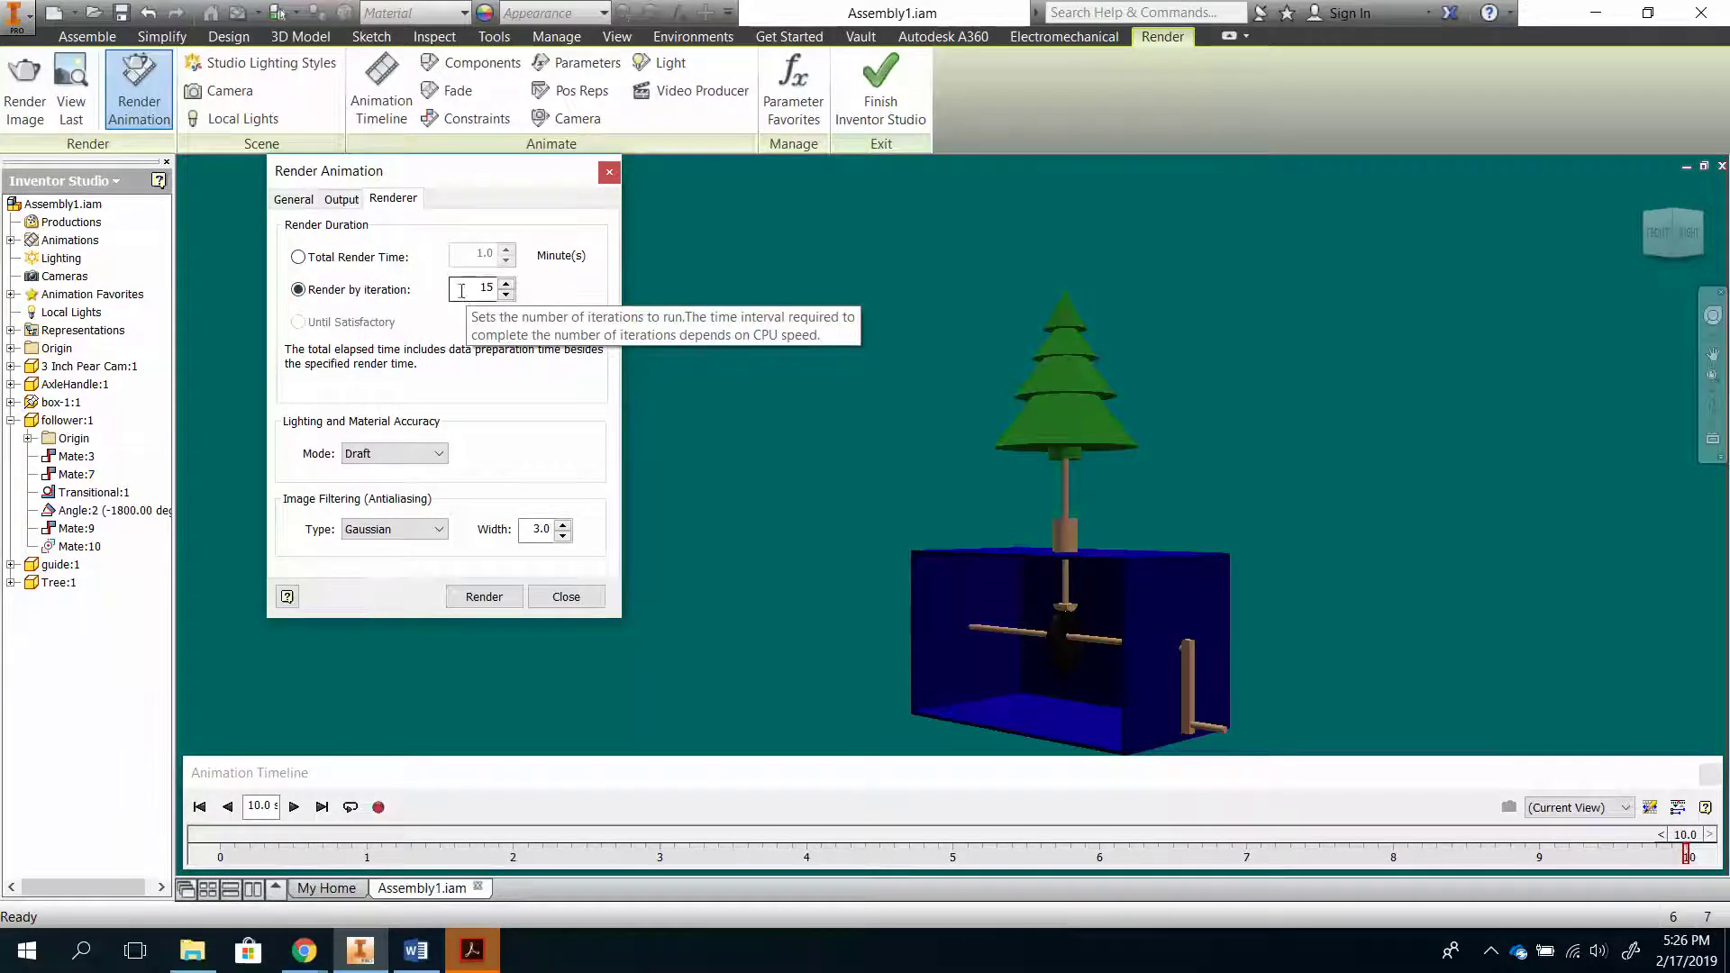
click(342, 199)
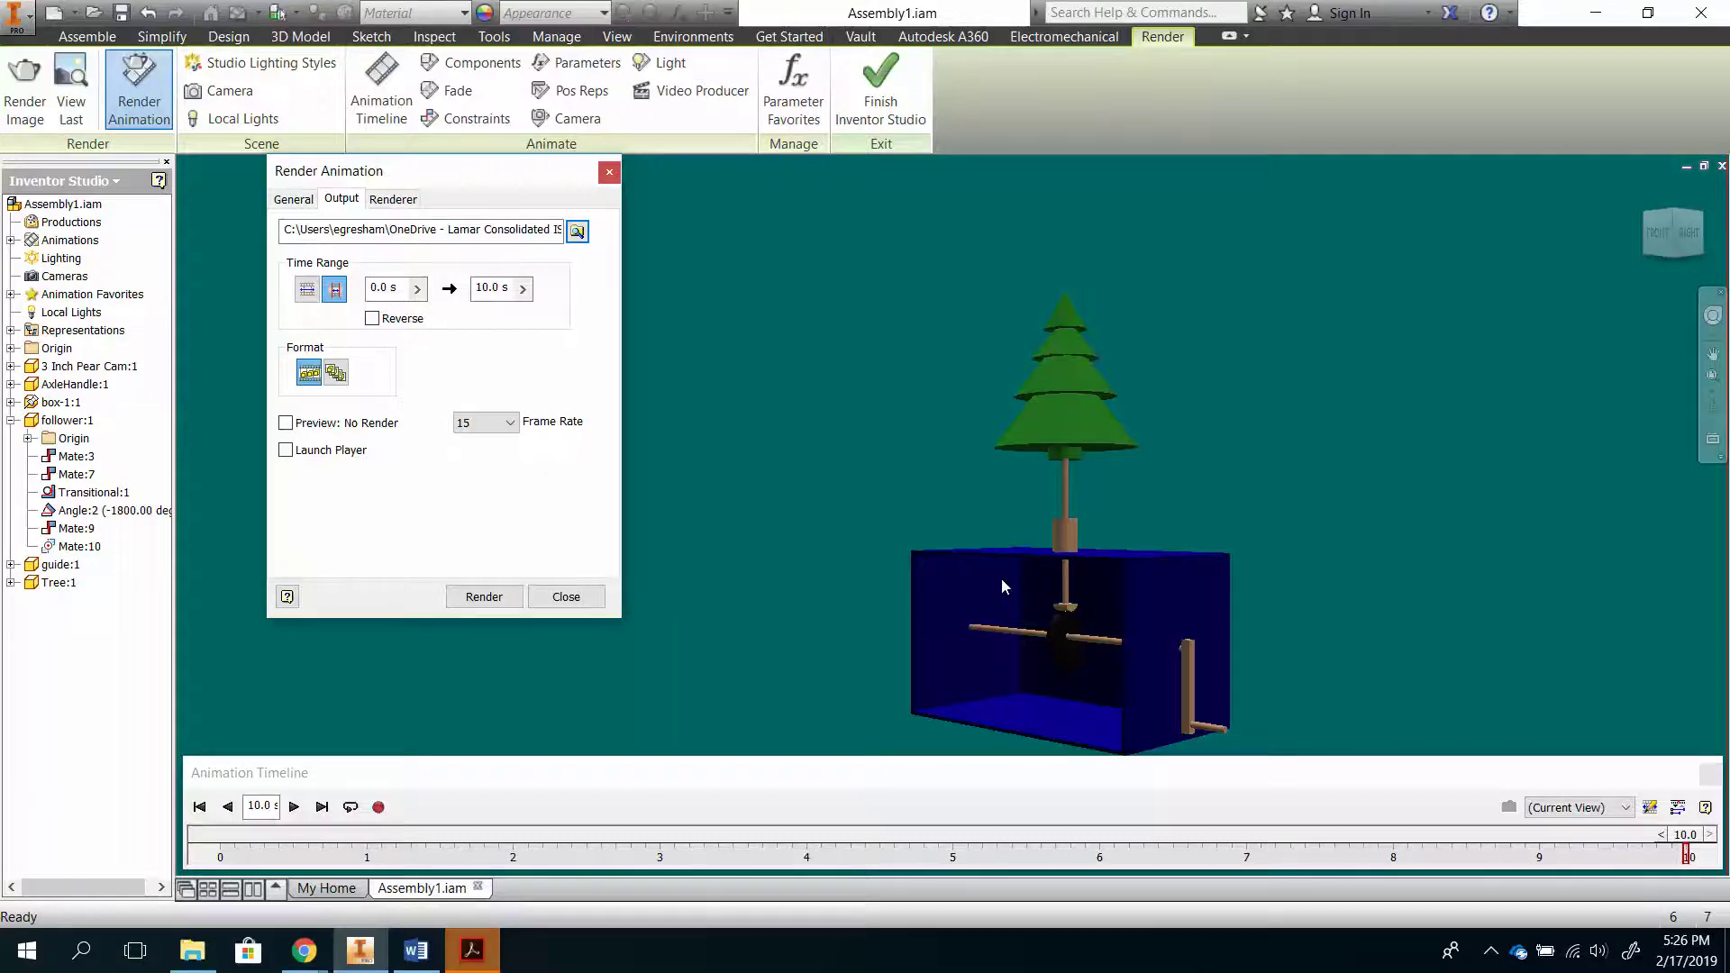
click(393, 199)
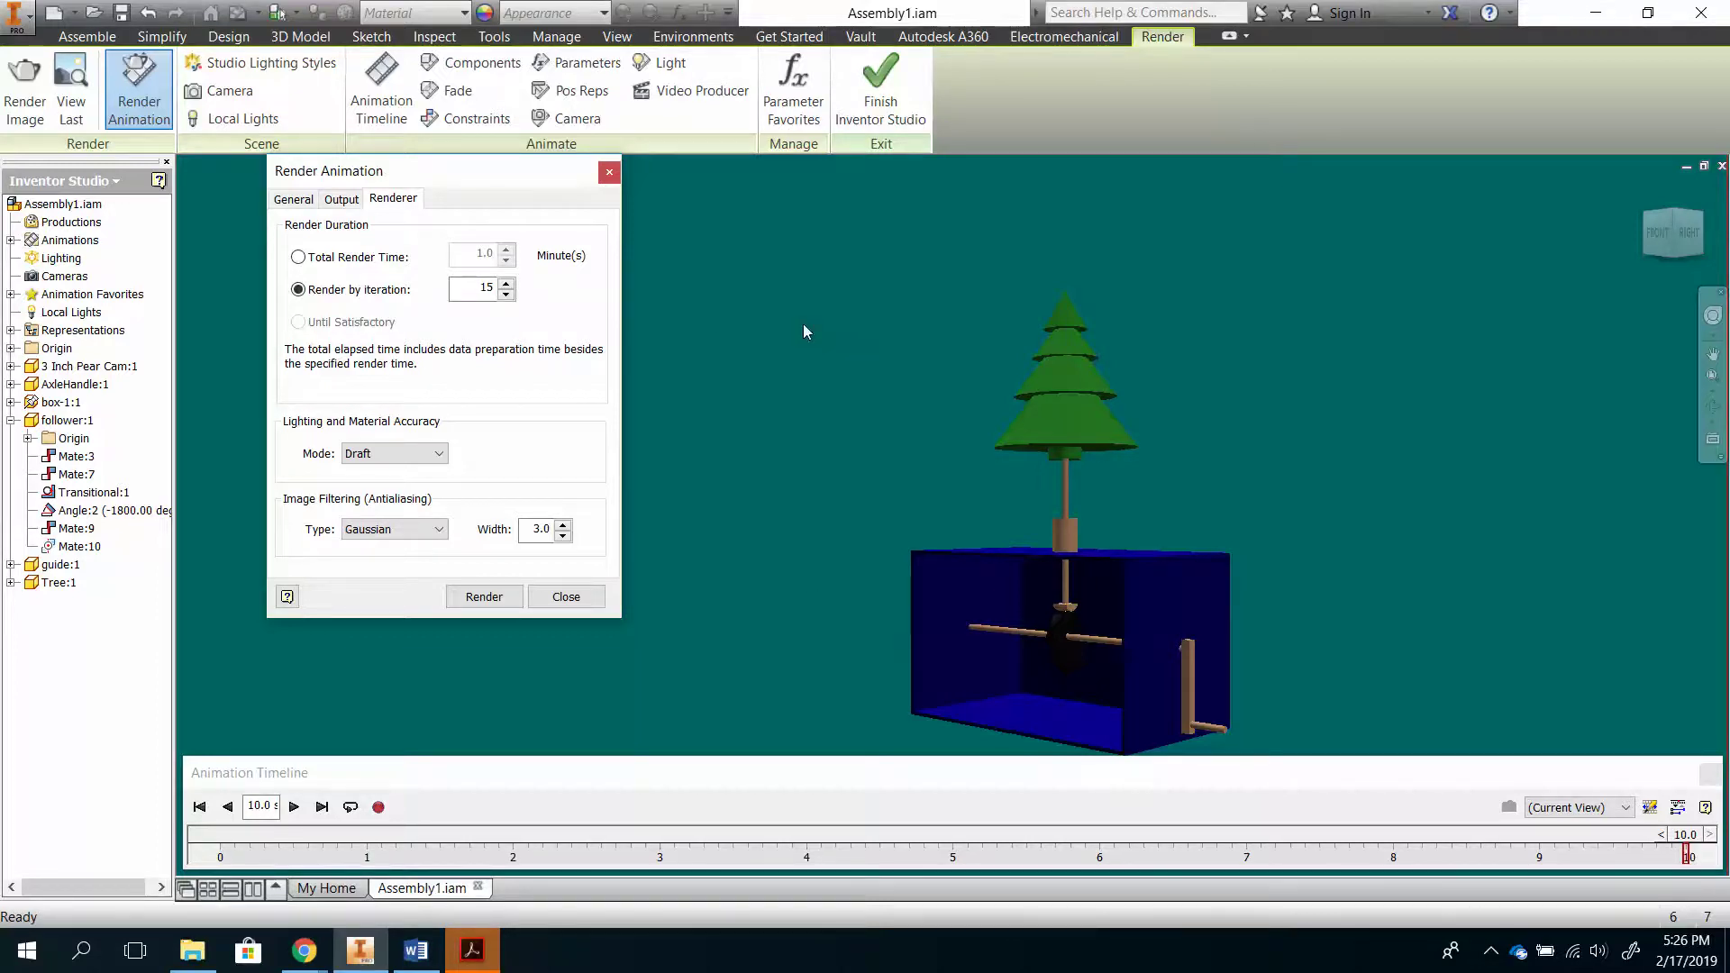
- Close the Render Animation dialog and exit Inventor Studio to the assembly
click(609, 172)
click(880, 85)
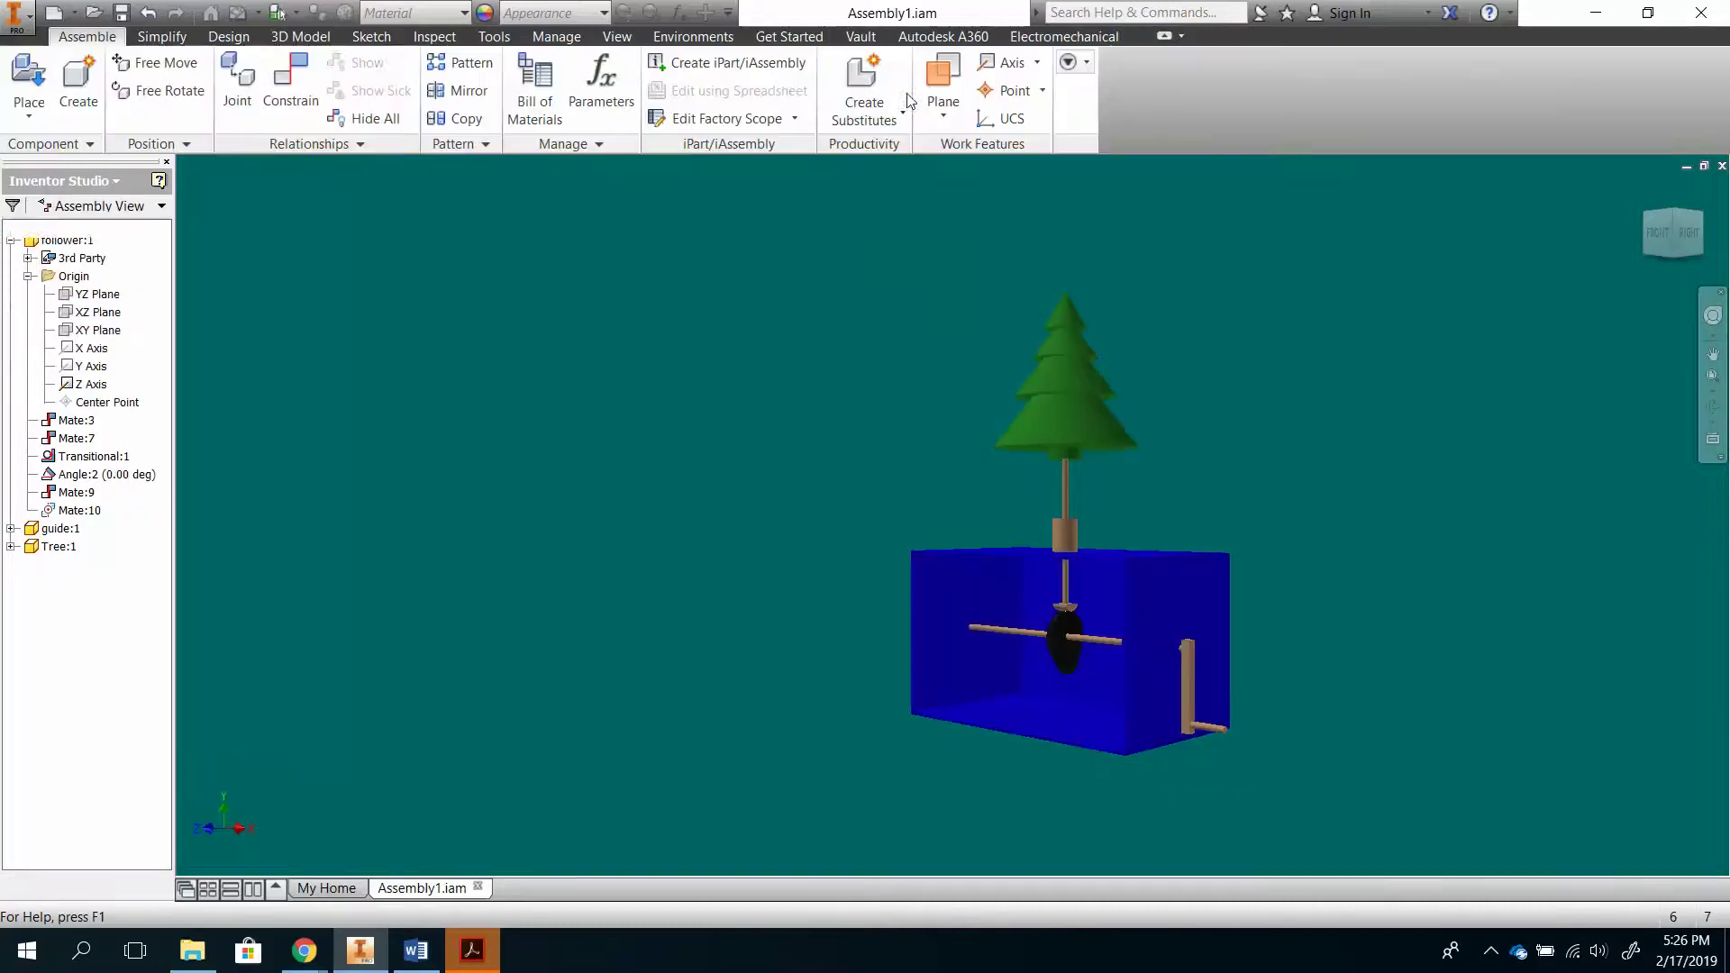